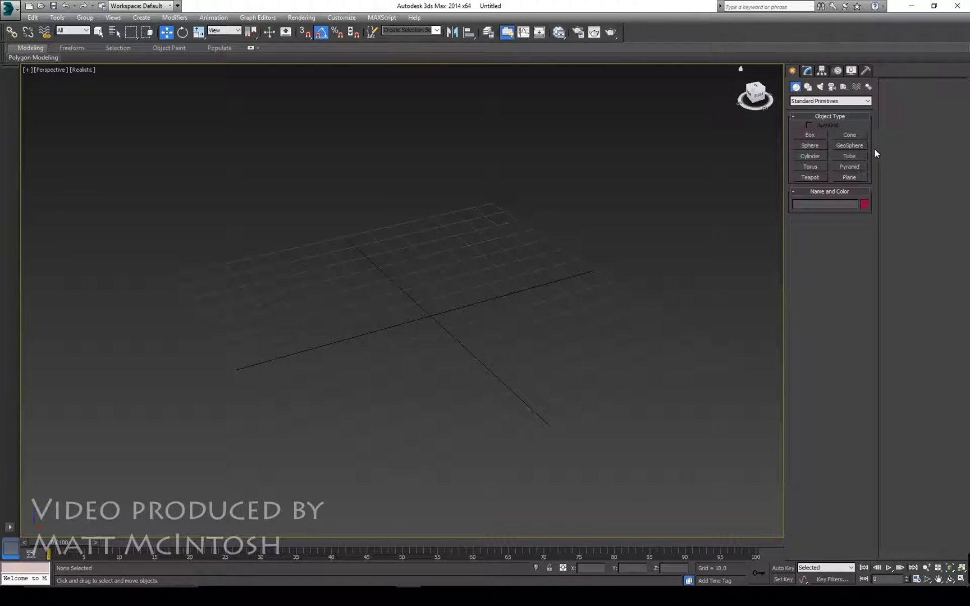
Step: Create a standard plane about 115 long by 128 wide over the grid in the perspective view
{"action": "left_click", "coordinate": [849, 178]}
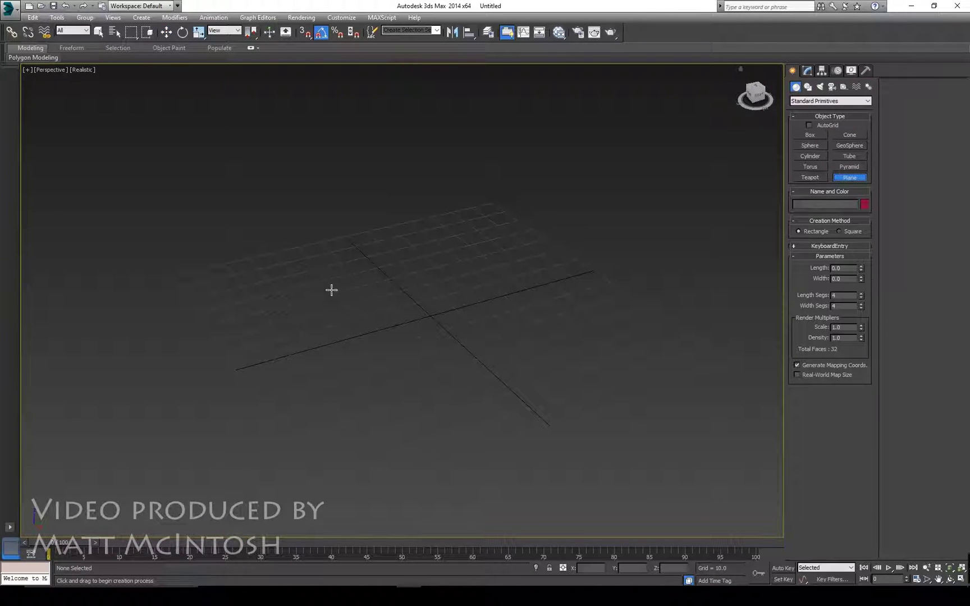
{"action": "left_click_drag", "start_coordinate": [237, 272], "coordinate": [718, 362]}
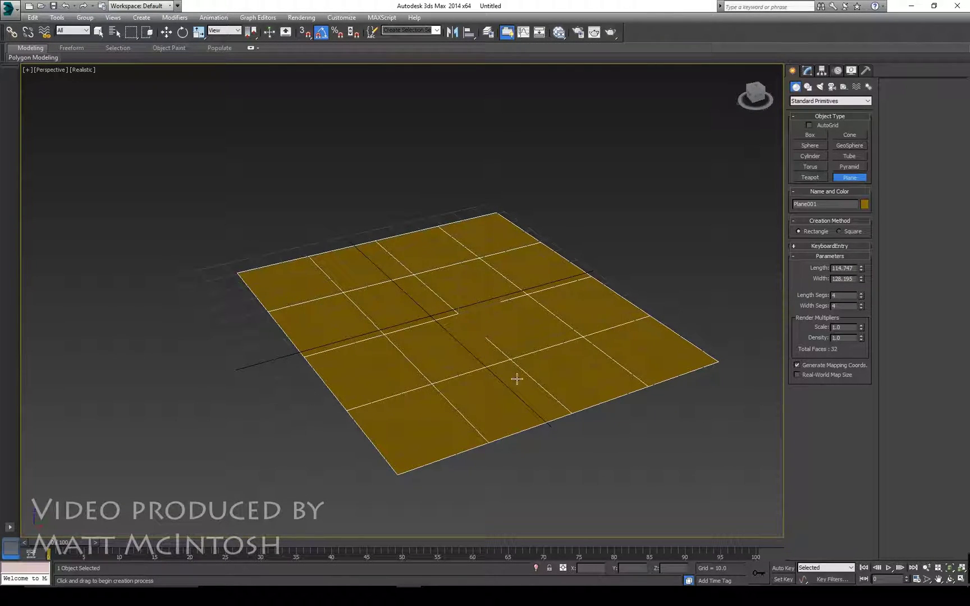
{"action": "middle_click_drag", "start_coordinate": [571, 343], "coordinate": [537, 288], "text": "alt"}
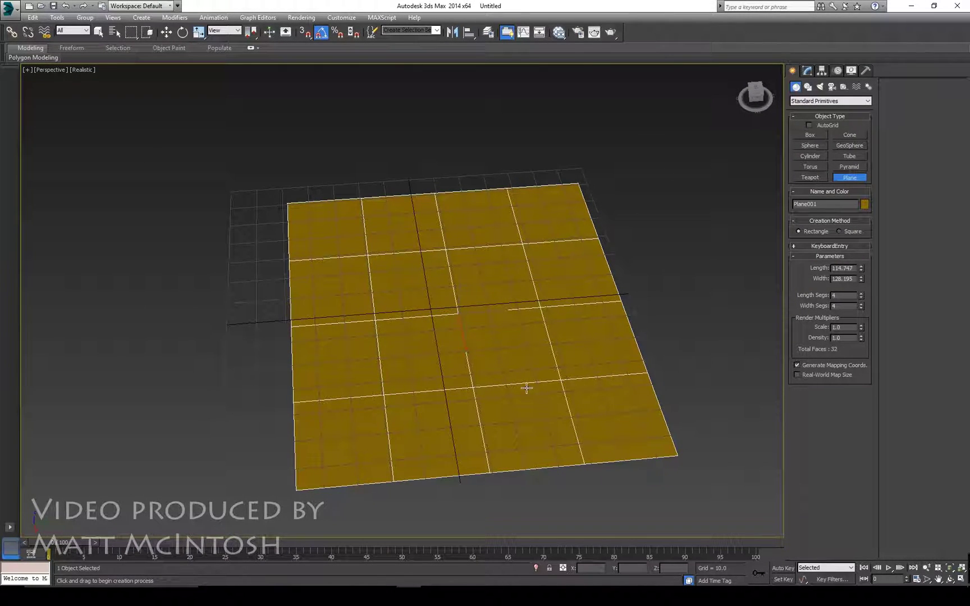
{"action": "right_click", "coordinate": [675, 216]}
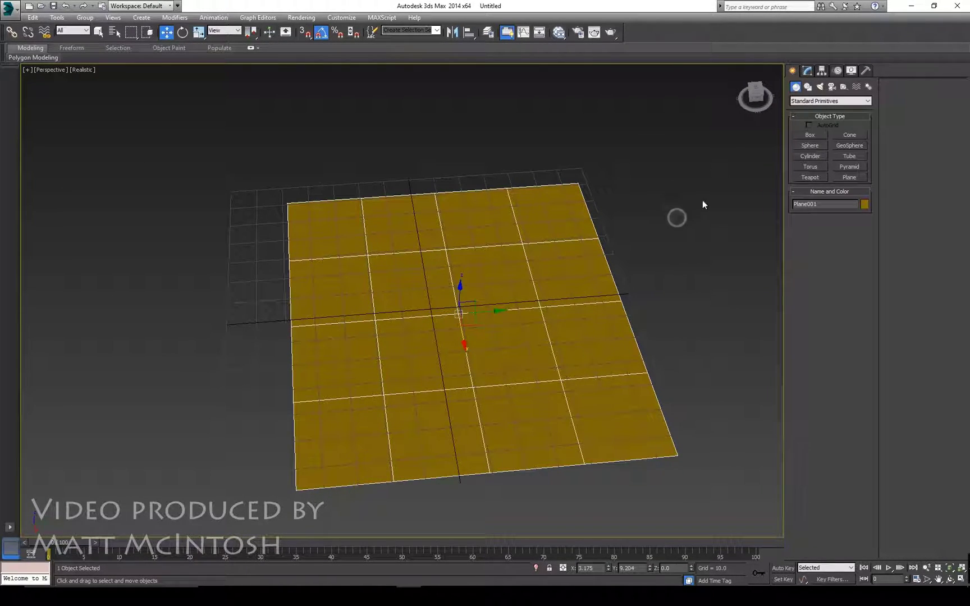
Step: Add an Edit Poly modifier to the plane
{"action": "left_click", "coordinate": [807, 72]}
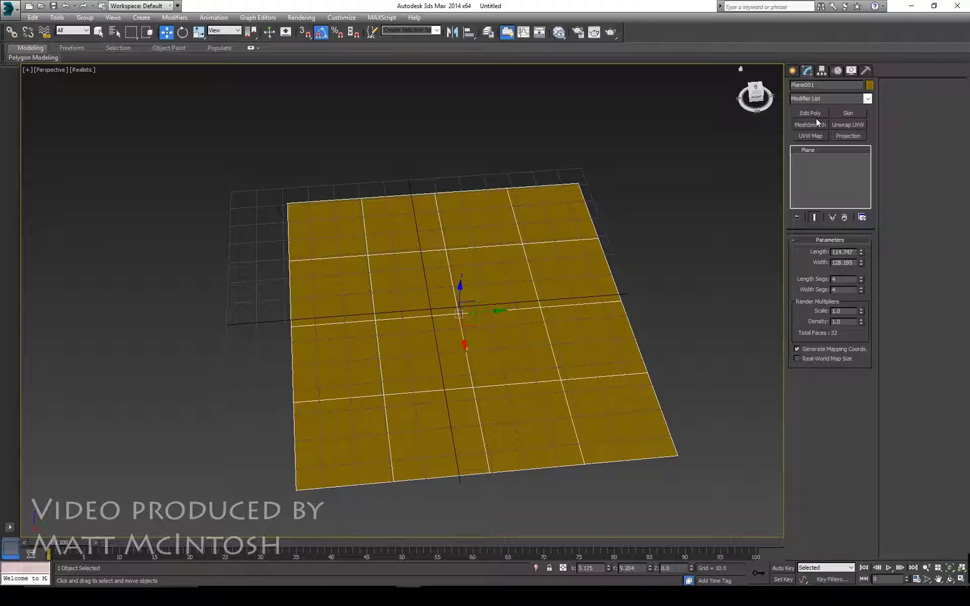
{"action": "left_click", "coordinate": [867, 99]}
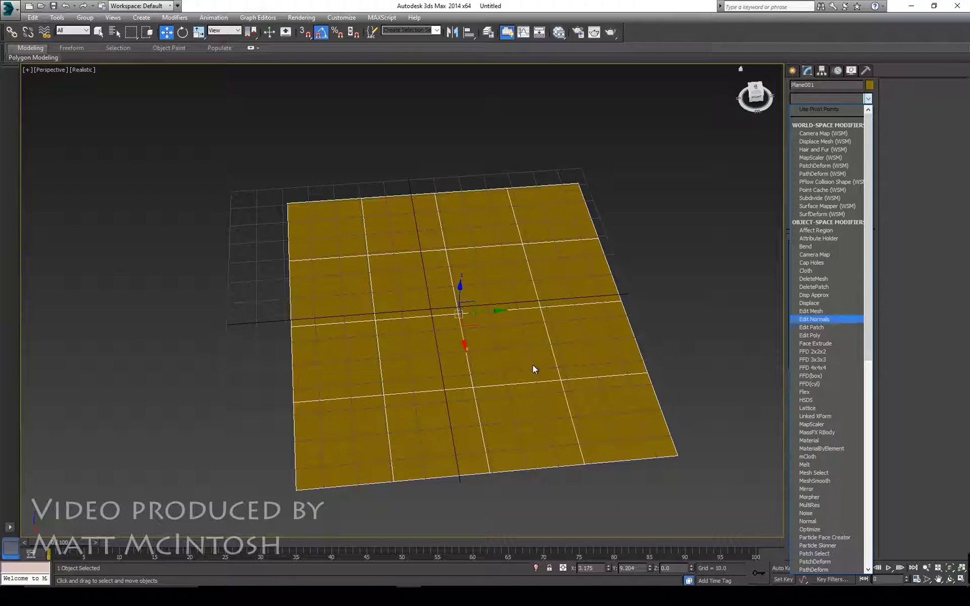
{"action": "left_click", "coordinate": [817, 336]}
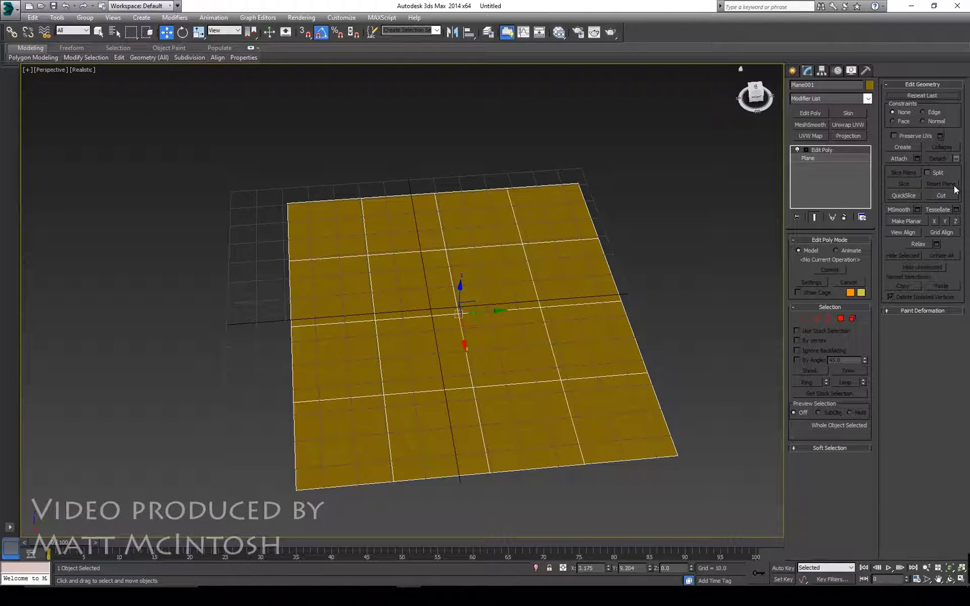
Step: At vertex level, raise two neighbouring middle vertices on the plane's back edge upward along Z
{"action": "middle_click_drag", "start_coordinate": [650, 277], "coordinate": [613, 258]}
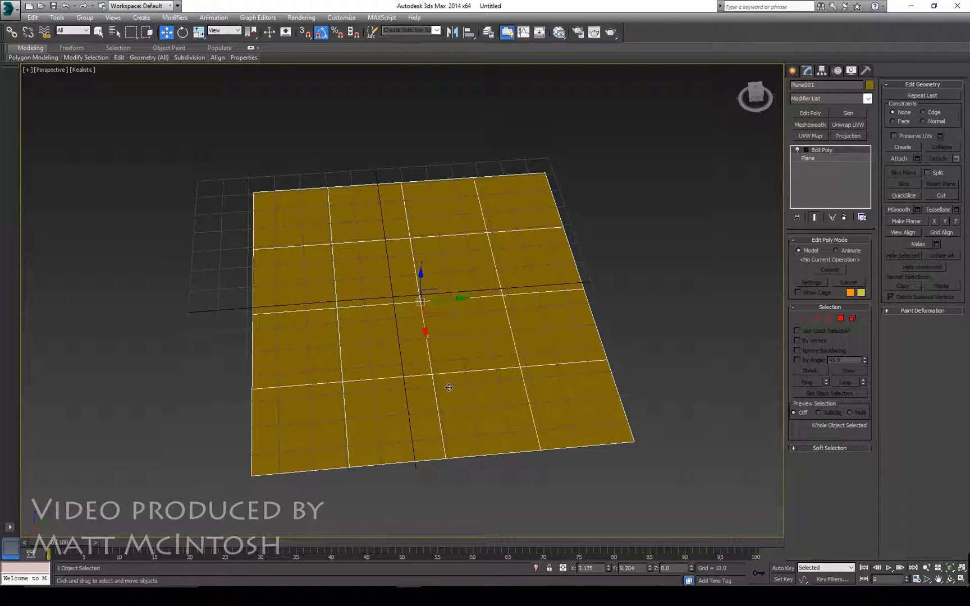
{"action": "left_click", "coordinate": [804, 319]}
{"action": "mouse_move", "coordinate": [228, 191]}
{"action": "left_mouse_down"}
{"action": "mouse_move", "coordinate": [281, 207]}
{"action": "mouse_move", "coordinate": [220, 232]}
{"action": "mouse_move", "coordinate": [174, 168]}
{"action": "mouse_move", "coordinate": [264, 185]}
{"action": "mouse_move", "coordinate": [247, 188]}
{"action": "left_mouse_up"}
{"action": "left_click", "coordinate": [327, 190]}
{"action": "left_click_drag", "start_coordinate": [341, 194], "coordinate": [334, 163]}
{"action": "left_click", "coordinate": [401, 183]}
{"action": "left_click_drag", "start_coordinate": [418, 188], "coordinate": [418, 159]}
Step: Raise two interior vertices near the middle of the plane along Z to extend the hill forward
{"action": "middle_click_drag", "start_coordinate": [440, 285], "coordinate": [435, 306], "text": "alt"}
{"action": "left_click", "coordinate": [432, 289]}
{"action": "left_click_drag", "start_coordinate": [433, 264], "coordinate": [433, 231]}
{"action": "left_click", "coordinate": [495, 259]}
{"action": "left_click_drag", "start_coordinate": [497, 234], "coordinate": [443, 183]}
{"action": "left_click", "coordinate": [442, 219]}
{"action": "left_click", "coordinate": [379, 245]}
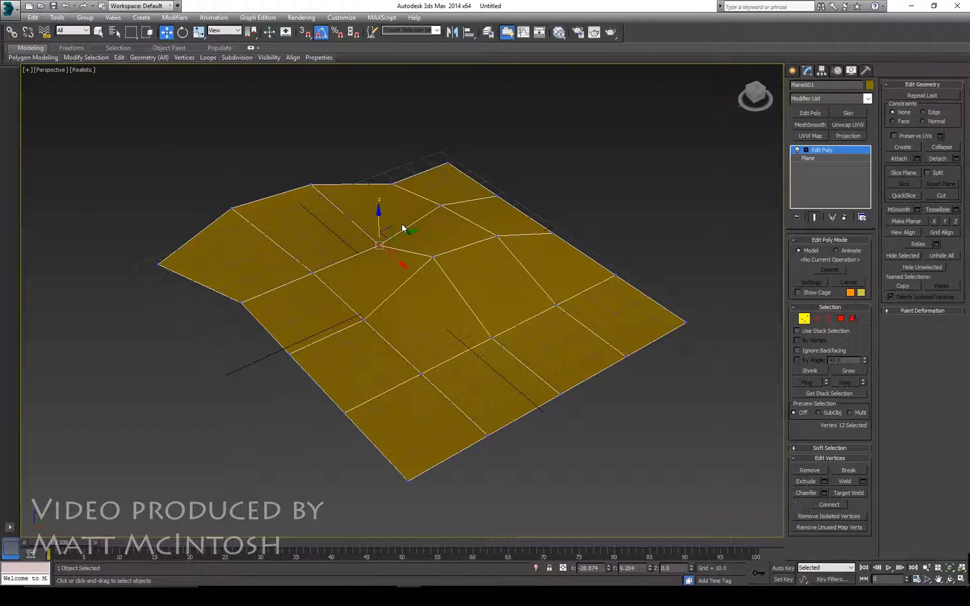
{"action": "left_click_drag", "start_coordinate": [380, 222], "coordinate": [380, 197]}
Step: At edge level, raise the border edge at the top of the hill further along Z
{"action": "middle_click_drag", "start_coordinate": [519, 217], "coordinate": [388, 253], "text": "alt"}
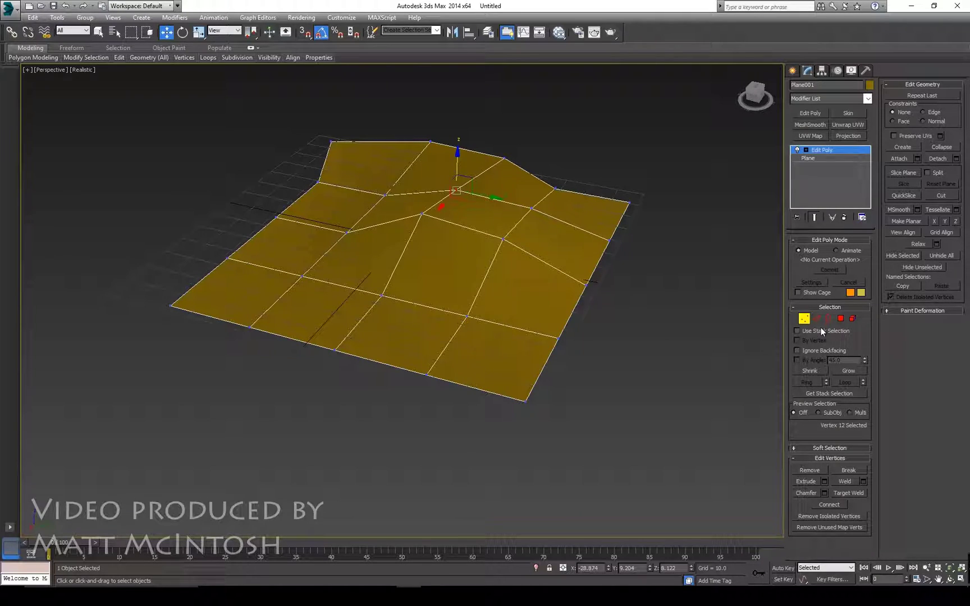
{"action": "scroll", "coordinate": [581, 257], "scroll_direction": "up", "scroll_amount": 2}
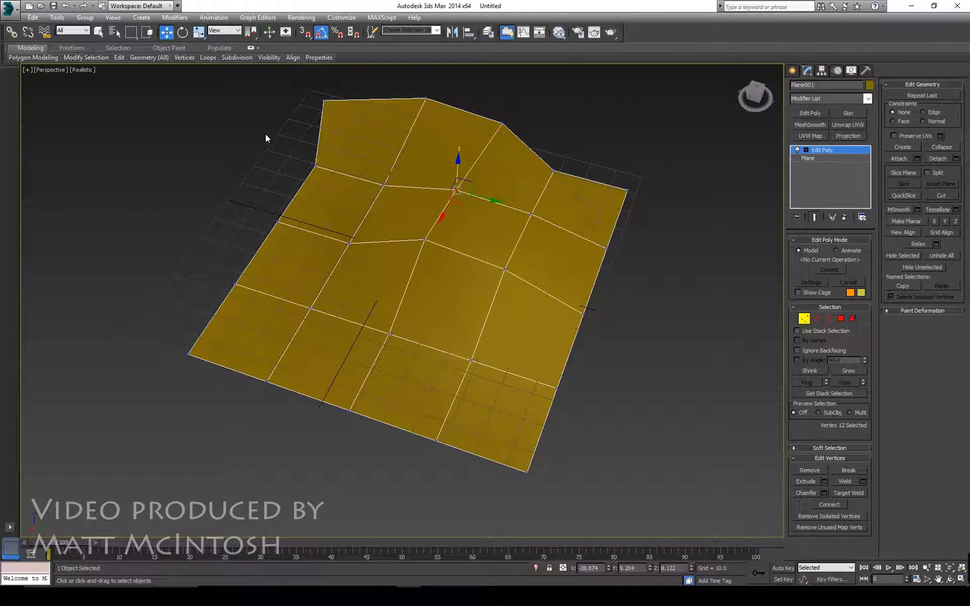
{"action": "left_click", "coordinate": [819, 323]}
{"action": "middle_click_drag", "start_coordinate": [578, 206], "coordinate": [469, 167], "text": "alt"}
{"action": "left_click", "coordinate": [446, 152]}
{"action": "middle_click_drag", "start_coordinate": [460, 173], "coordinate": [443, 207], "text": "alt"}
{"action": "left_click", "coordinate": [443, 175]}
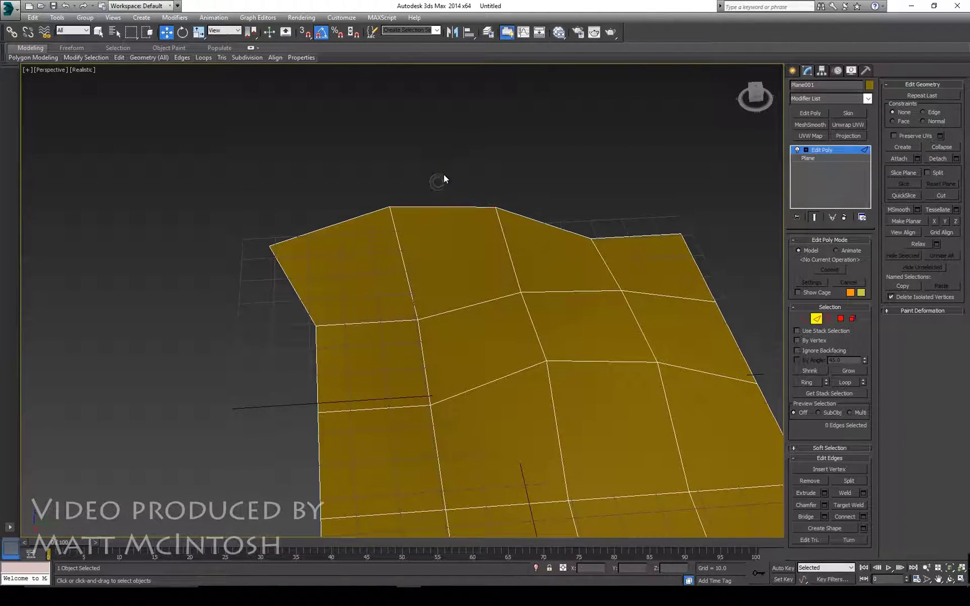
{"action": "left_click", "coordinate": [448, 206]}
{"action": "left_click_drag", "start_coordinate": [443, 179], "coordinate": [478, 167]}
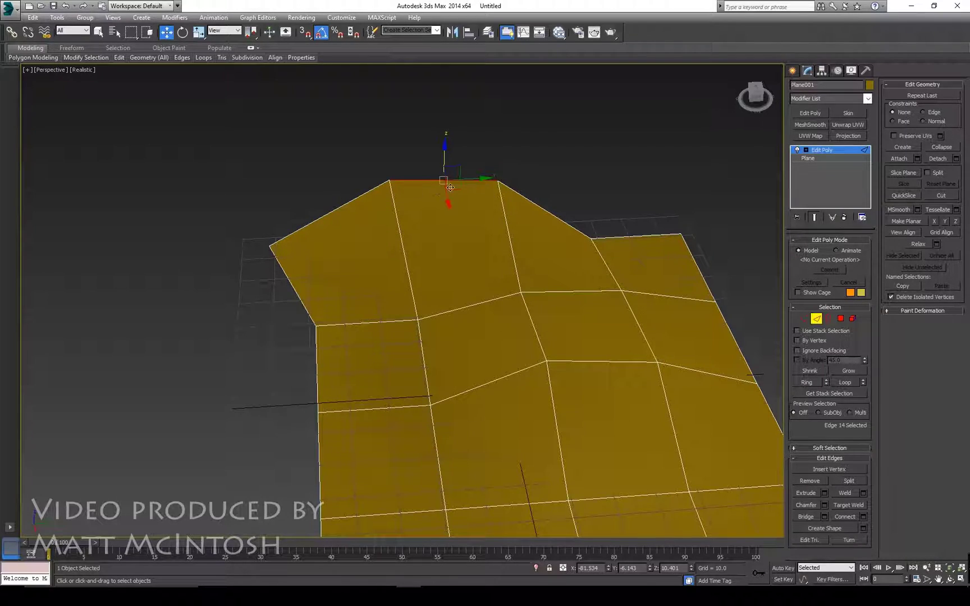
Step: Add an interior edge and a side edge to the edge selection, deselecting the extra one, and lower the three edges along Z
{"action": "middle_click_drag", "start_coordinate": [423, 314], "coordinate": [416, 246], "text": "alt"}
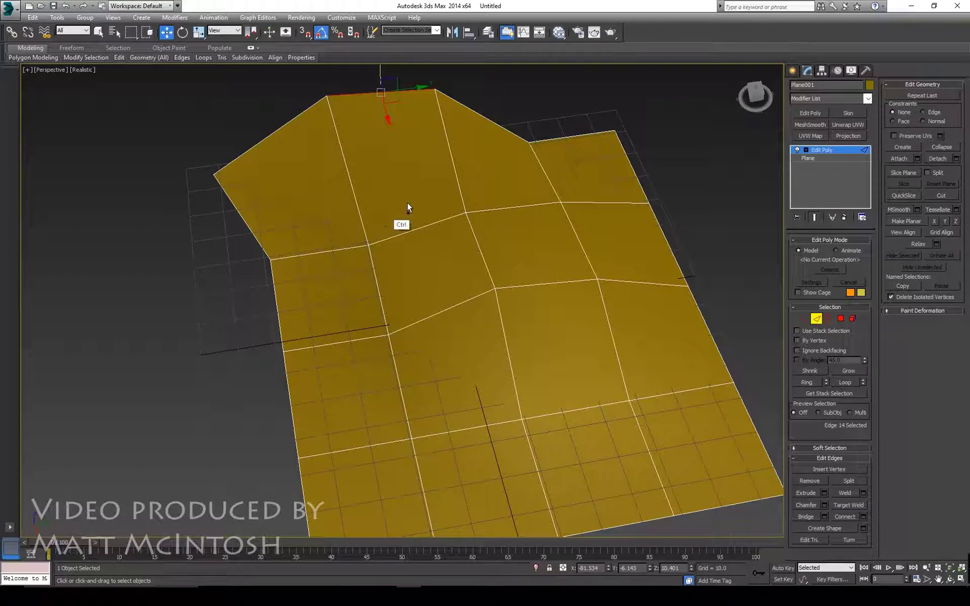
{"action": "left_click", "coordinate": [440, 222], "text": "ctrl"}
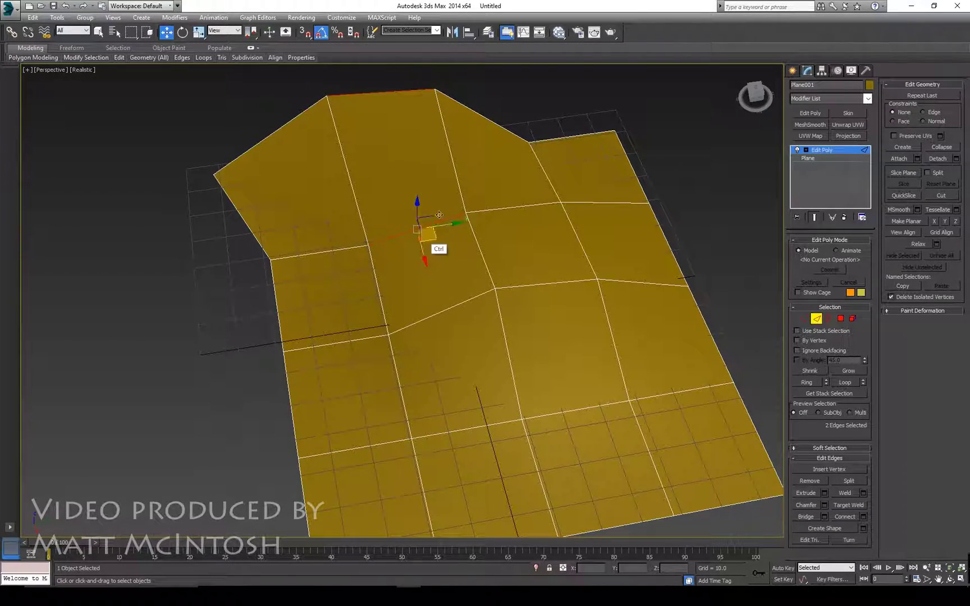
{"action": "middle_click_drag", "start_coordinate": [417, 211], "coordinate": [443, 260], "text": "alt"}
{"action": "left_click", "coordinate": [522, 297], "text": "ctrl"}
{"action": "left_click", "coordinate": [595, 316], "text": "ctrl"}
{"action": "middle_click_drag", "start_coordinate": [408, 258], "coordinate": [424, 277], "text": "alt"}
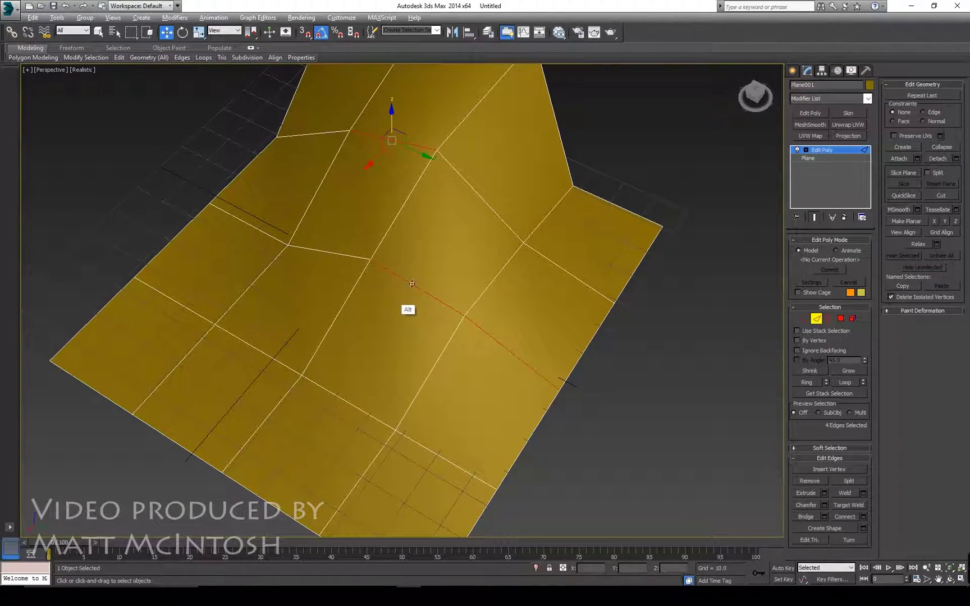
{"action": "left_click", "coordinate": [427, 293], "text": "alt"}
{"action": "middle_click_drag", "start_coordinate": [472, 318], "coordinate": [416, 203], "text": "alt"}
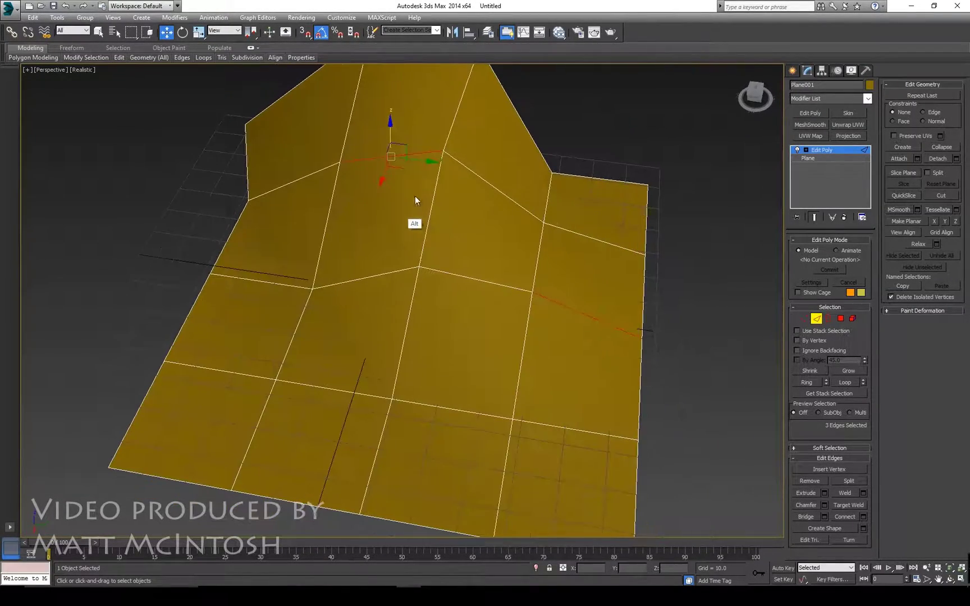
{"action": "left_click_drag", "start_coordinate": [390, 137], "coordinate": [387, 160]}
{"action": "middle_click_drag", "start_coordinate": [378, 177], "coordinate": [450, 268], "text": "alt"}
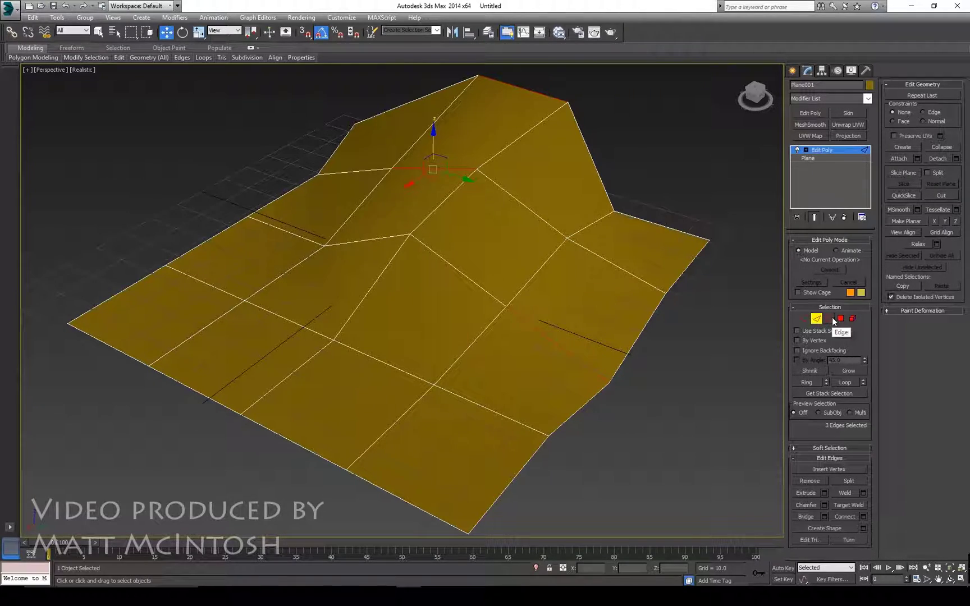
Step: Switch to border level and select the mesh's open outer border, clearing and reselecting it once
{"action": "left_click", "coordinate": [828, 318]}
{"action": "middle_click_drag", "start_coordinate": [736, 330], "coordinate": [629, 296], "text": "alt"}
{"action": "left_click", "coordinate": [608, 321]}
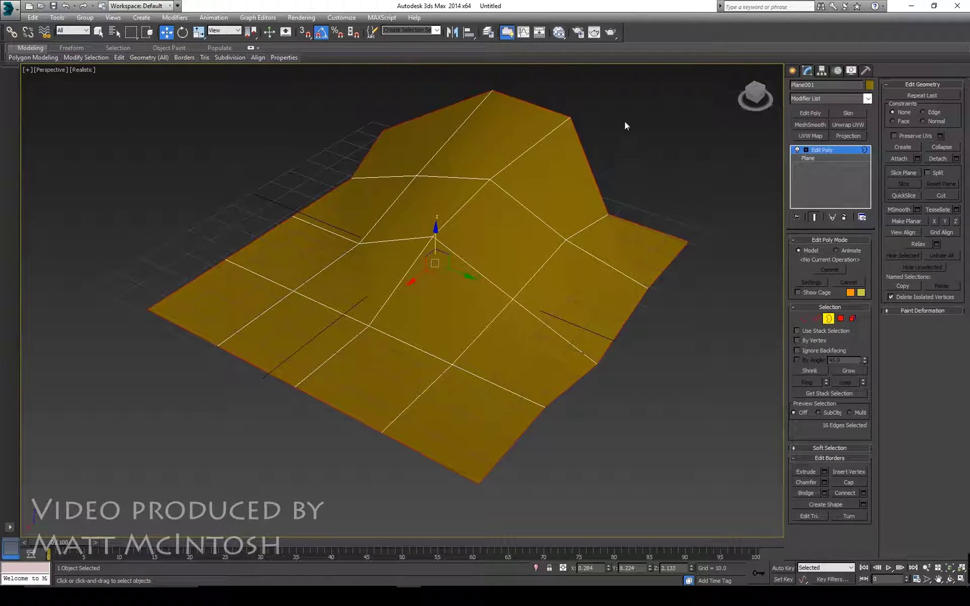
{"action": "left_click", "coordinate": [672, 189]}
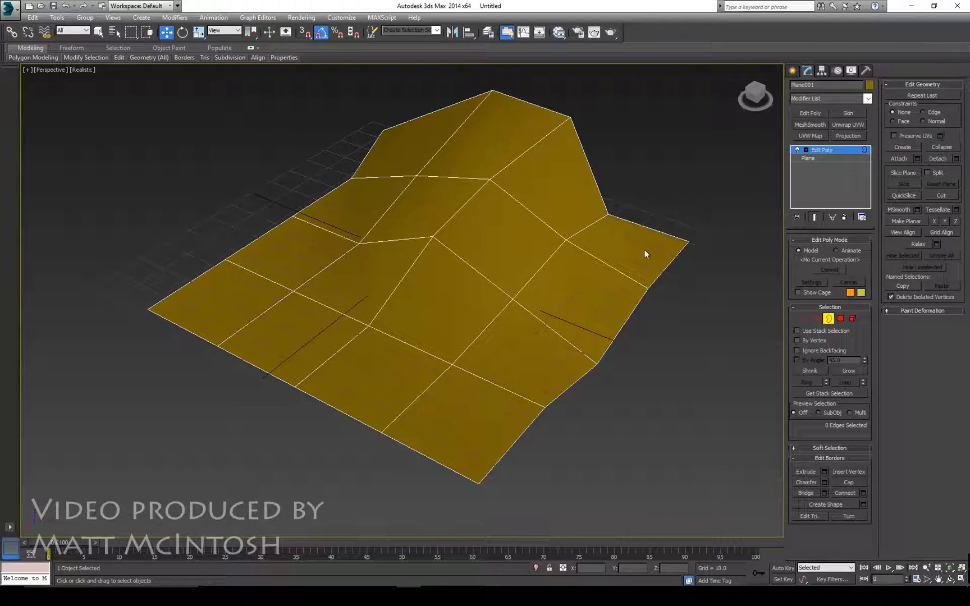
{"action": "left_click", "coordinate": [664, 270]}
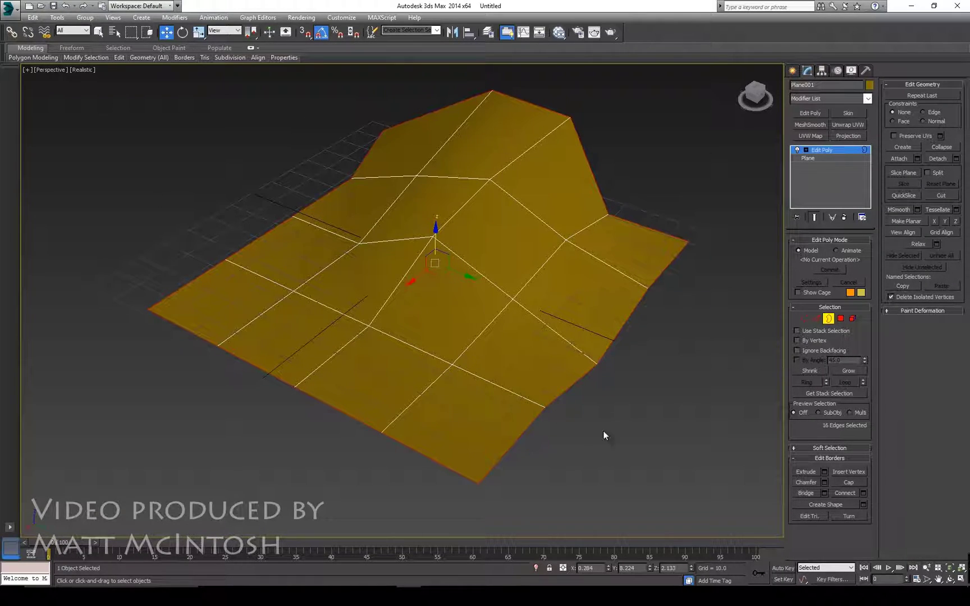
{"action": "middle_click_drag", "start_coordinate": [565, 232], "coordinate": [546, 332], "text": "alt"}
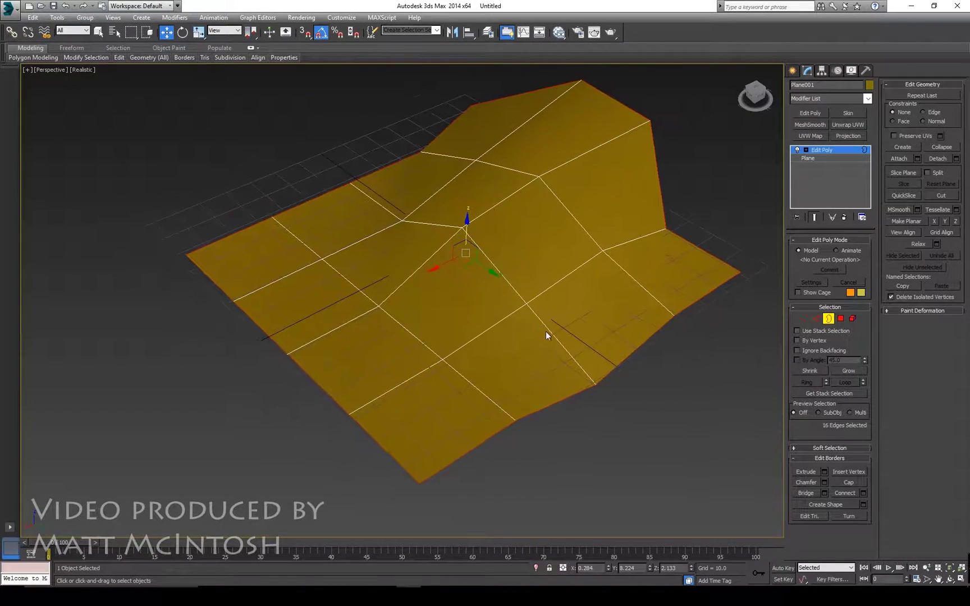
Step: Switch to polygon level and select various single polygons across the mesh one after another
{"action": "left_click", "coordinate": [841, 319]}
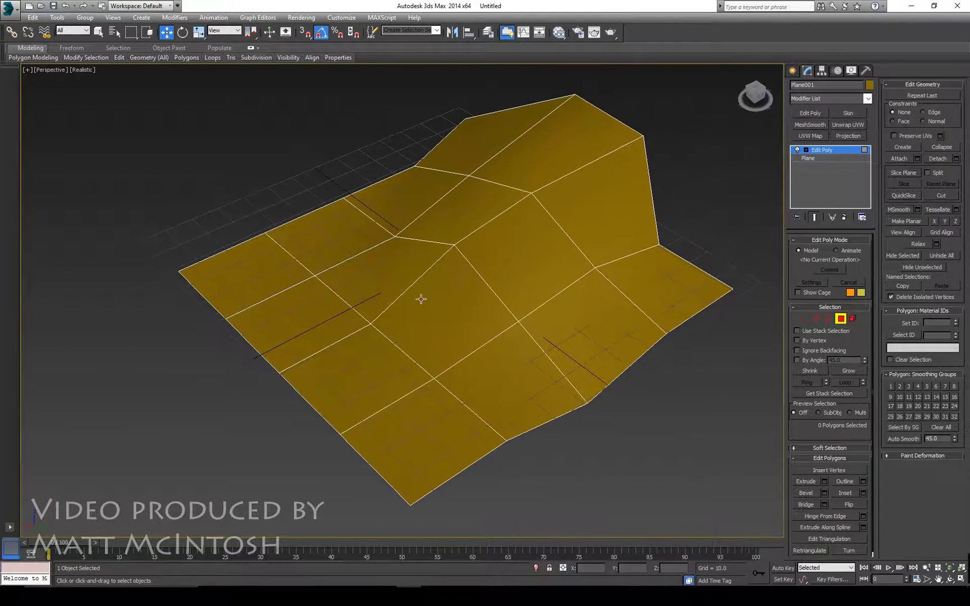
{"action": "left_click", "coordinate": [437, 324]}
{"action": "left_click", "coordinate": [500, 267]}
{"action": "left_click", "coordinate": [474, 216]}
{"action": "left_click", "coordinate": [403, 277]}
{"action": "left_click", "coordinate": [493, 375]}
{"action": "left_click", "coordinate": [589, 331]}
{"action": "left_click", "coordinate": [606, 213]}
{"action": "left_click", "coordinate": [555, 149]}
{"action": "left_click", "coordinate": [494, 135]}
{"action": "middle_click_drag", "start_coordinate": [477, 253], "coordinate": [456, 323], "text": "alt"}
{"action": "left_click", "coordinate": [357, 264]}
{"action": "left_click", "coordinate": [383, 330]}
{"action": "left_click", "coordinate": [451, 328]}
{"action": "left_click", "coordinate": [541, 318]}
{"action": "middle_click_drag", "start_coordinate": [561, 287], "coordinate": [697, 329], "text": "alt"}
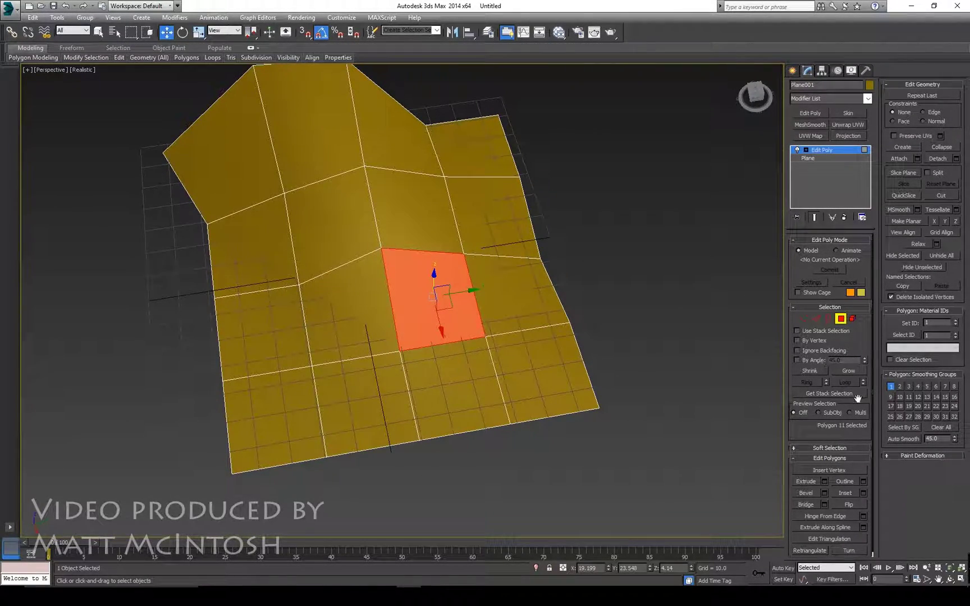
Step: Switch to element level, select the whole mesh as one element, and clear the selection
{"action": "left_click", "coordinate": [851, 319]}
{"action": "left_click", "coordinate": [610, 262]}
{"action": "left_click", "coordinate": [236, 127]}
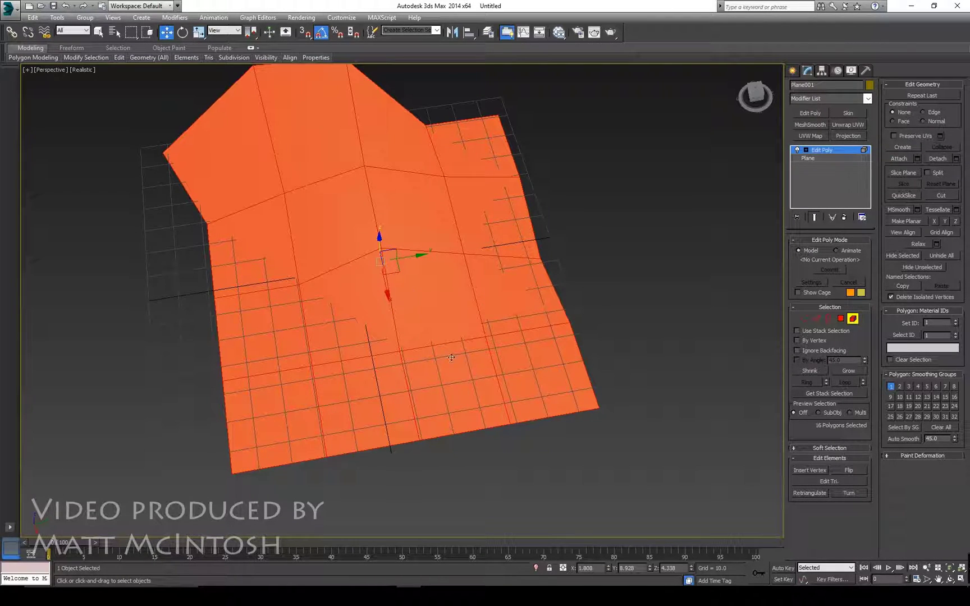
{"action": "middle_click_drag", "start_coordinate": [524, 344], "coordinate": [515, 221], "text": "alt"}
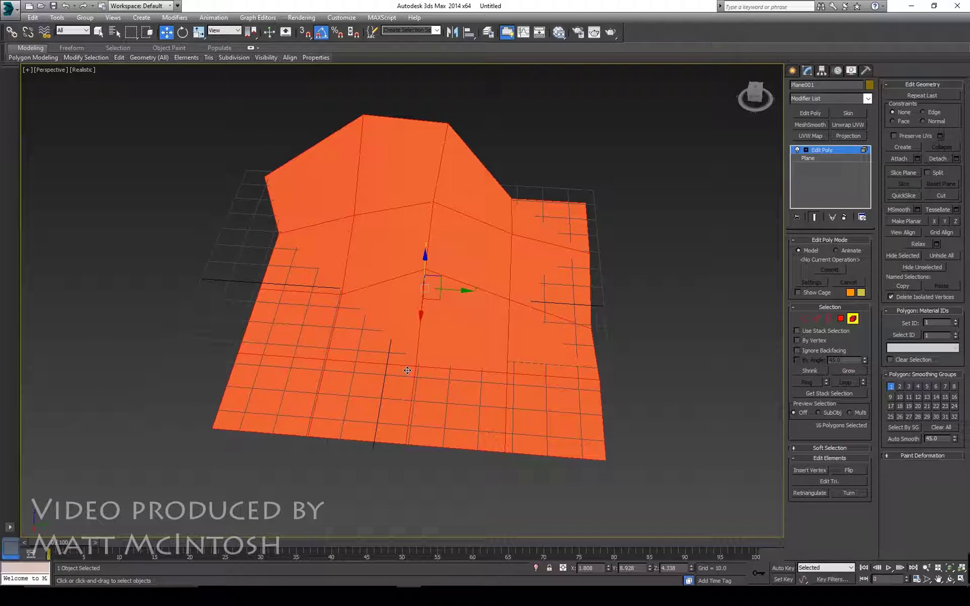
{"action": "middle_click_drag", "start_coordinate": [441, 307], "coordinate": [419, 327], "text": "alt"}
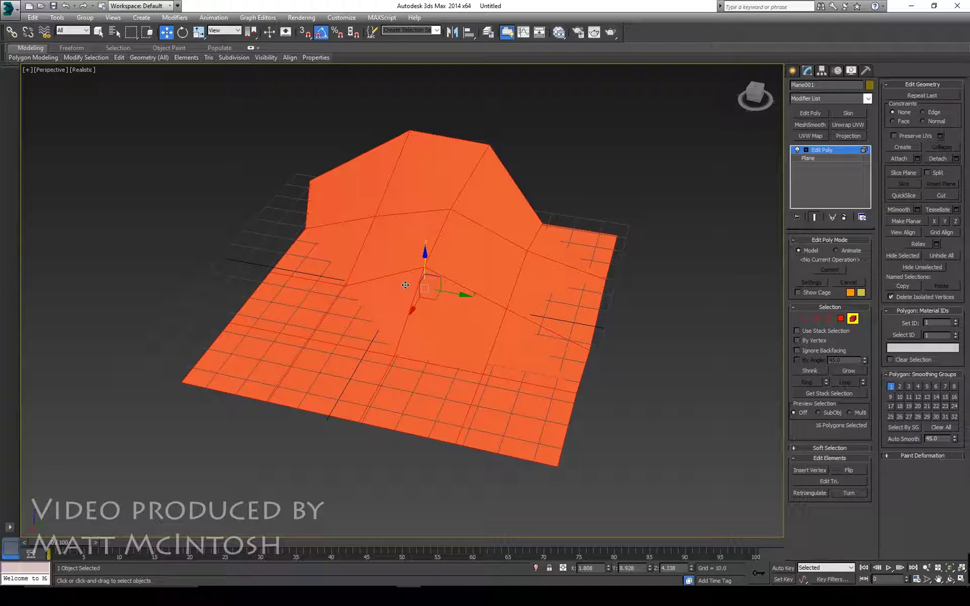
{"action": "left_click", "coordinate": [634, 338]}
{"action": "middle_click_drag", "start_coordinate": [492, 270], "coordinate": [444, 325], "text": "alt"}
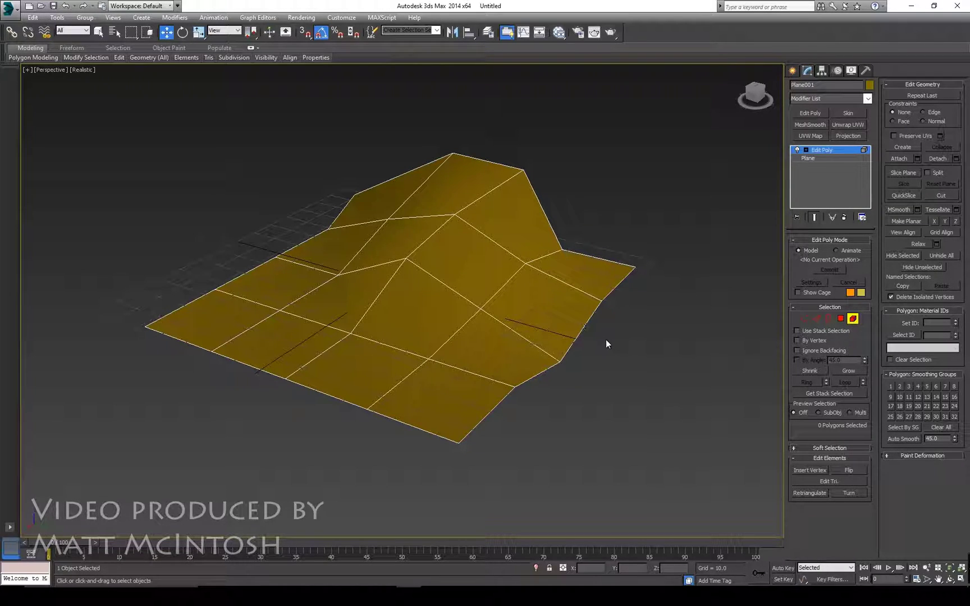
Step: Select every polygon of the mesh at element level
{"action": "key", "text": "ctrl+a"}
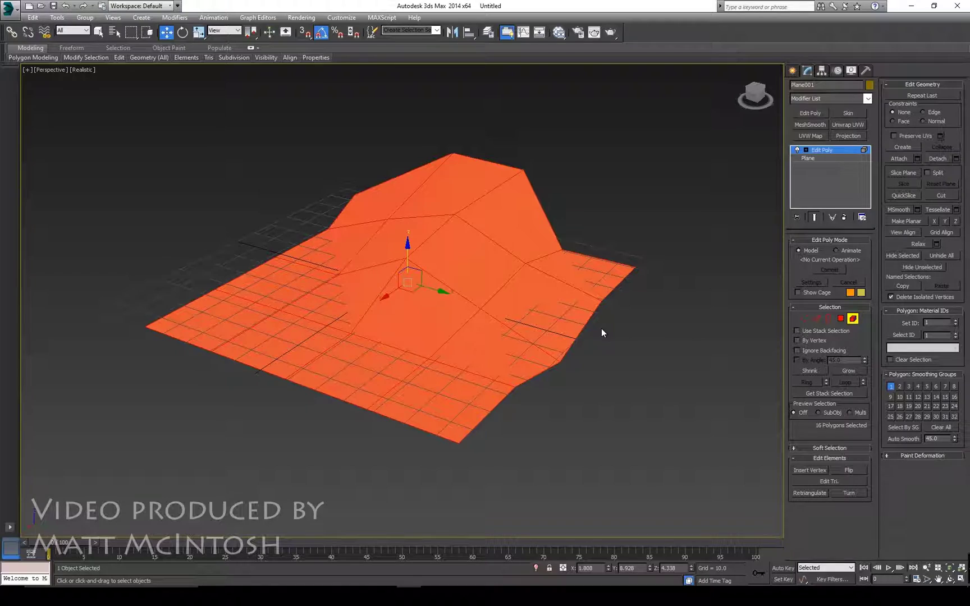
{"action": "middle_click_drag", "start_coordinate": [462, 303], "coordinate": [532, 302]}
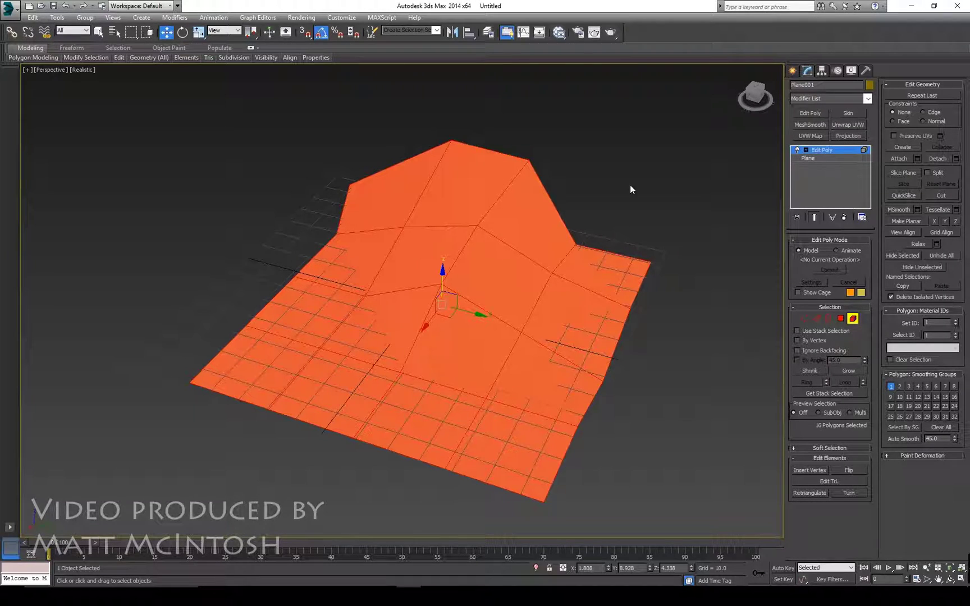
{"action": "middle_click_drag", "start_coordinate": [651, 326], "coordinate": [595, 308], "text": "alt"}
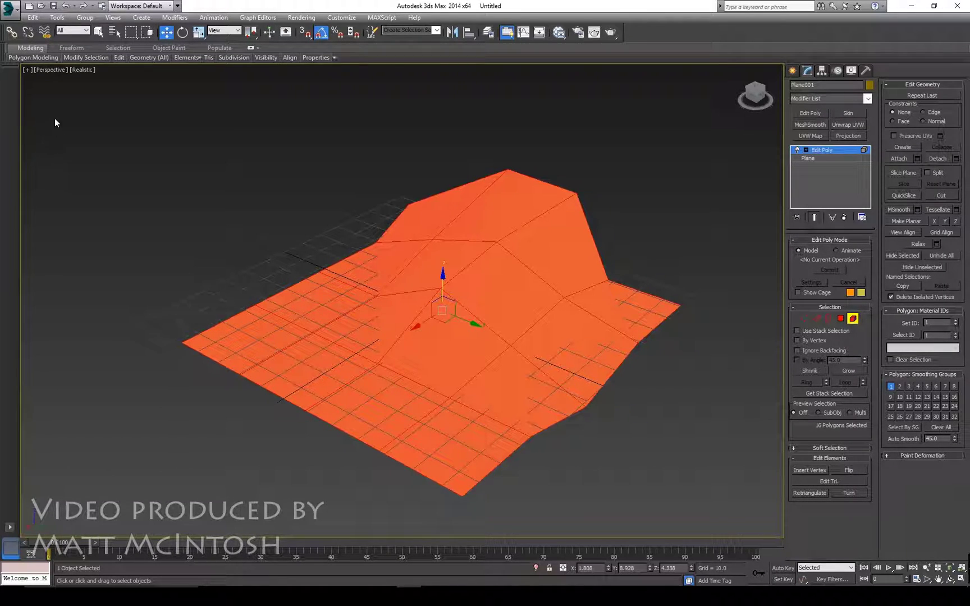
Step: Expand the modeling ribbon to show its full tools, and return to polygon level with nothing selected
{"action": "double_click", "coordinate": [28, 48]}
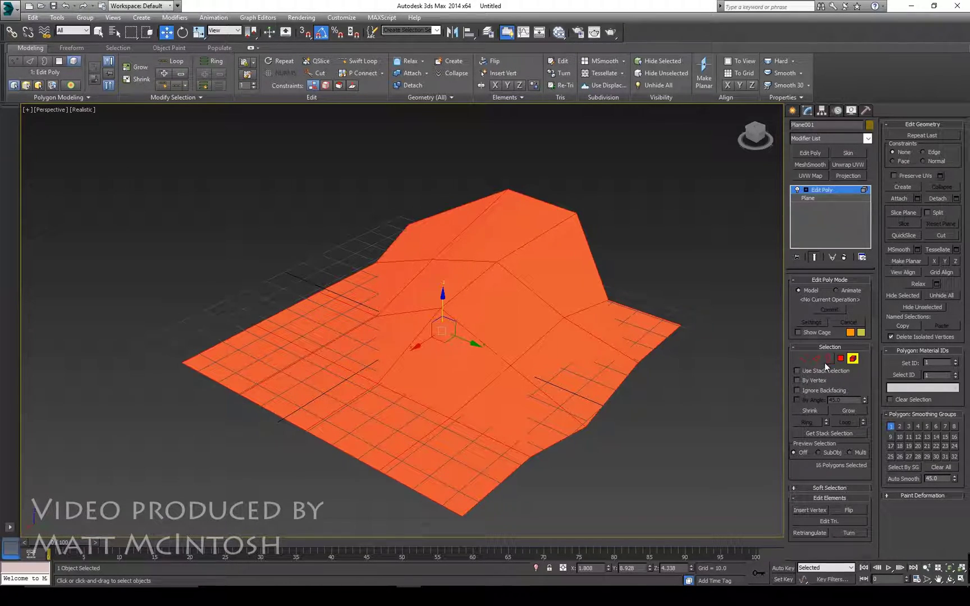
{"action": "left_click", "coordinate": [840, 360]}
{"action": "middle_click_drag", "start_coordinate": [702, 303], "coordinate": [639, 318], "text": "alt"}
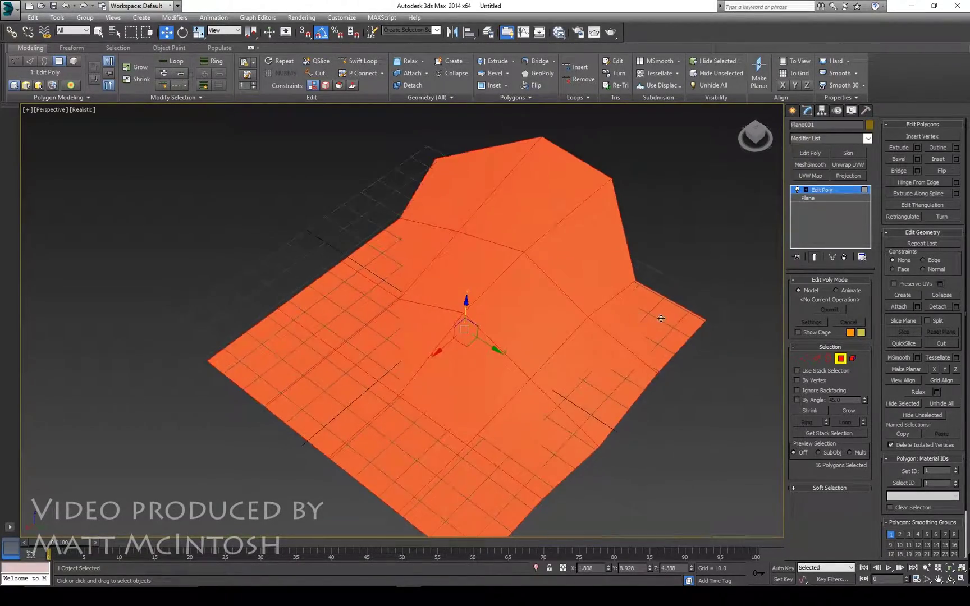
{"action": "middle_click_drag", "start_coordinate": [608, 365], "coordinate": [679, 315], "text": "alt"}
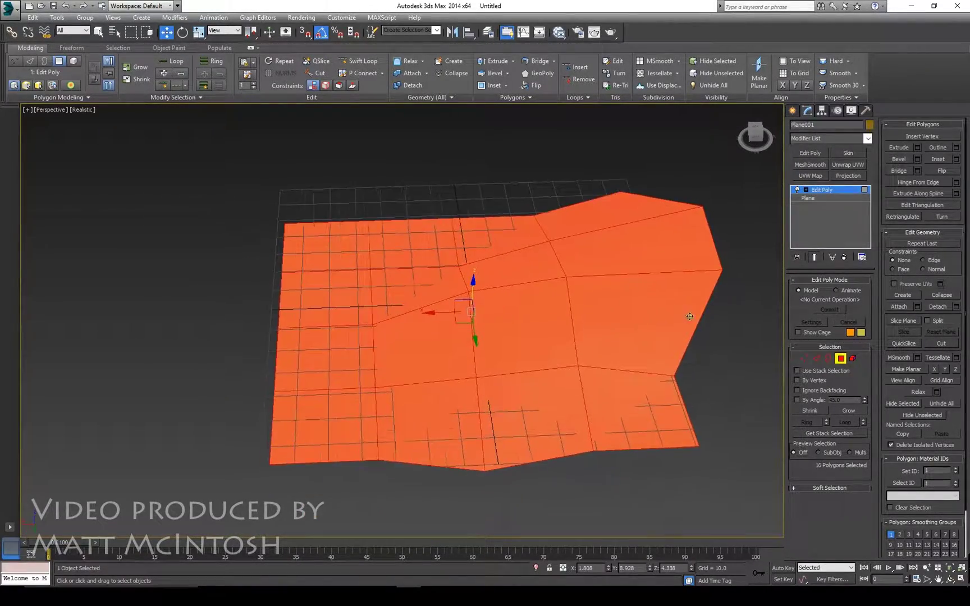
{"action": "left_click", "coordinate": [741, 325]}
{"action": "middle_click_drag", "start_coordinate": [741, 325], "coordinate": [670, 328], "text": "alt"}
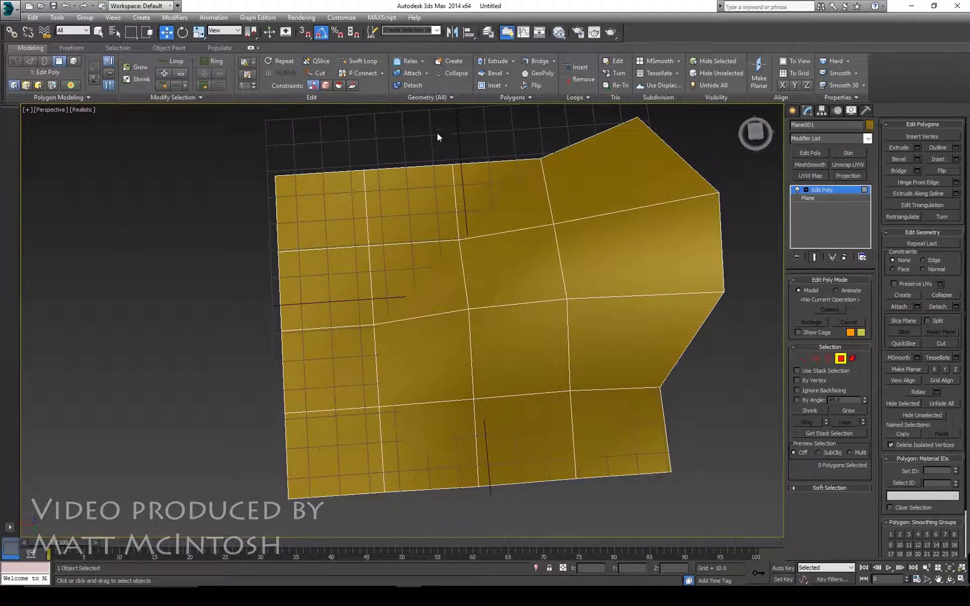
Step: Add several new edge loops across the plane in both directions with SwiftLoop, and clear the edge selection
{"action": "left_click", "coordinate": [365, 61]}
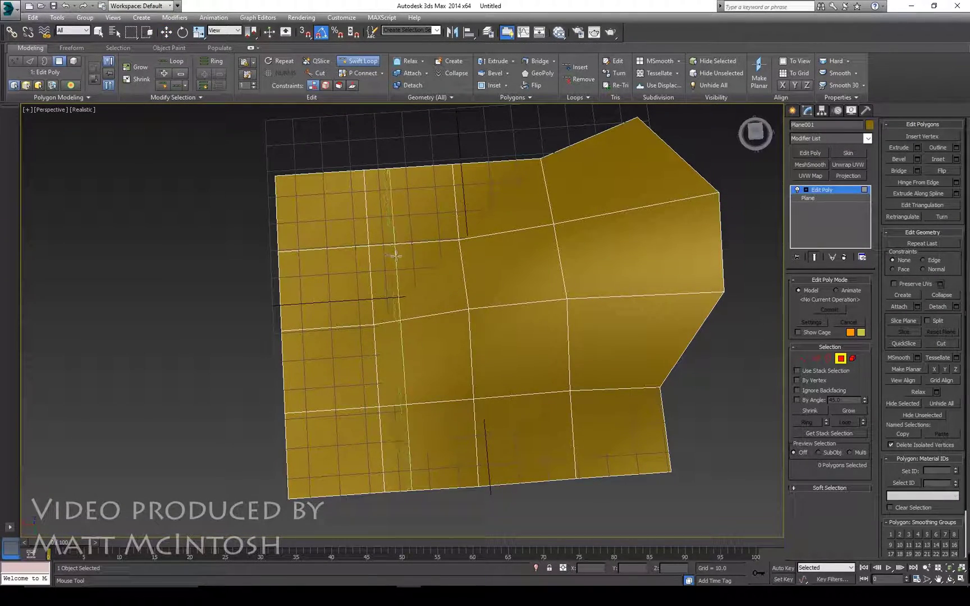
{"action": "left_click", "coordinate": [396, 255]}
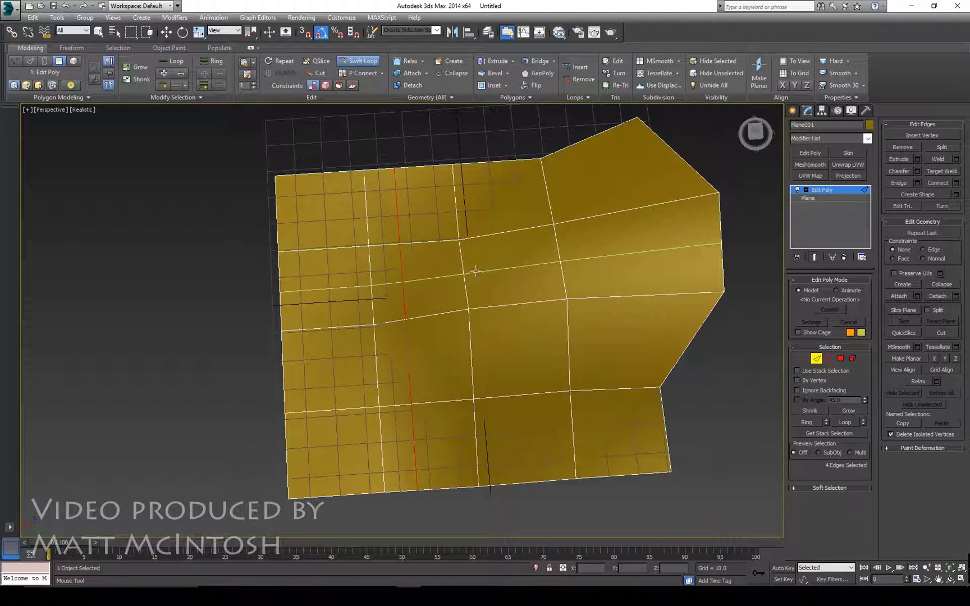
{"action": "left_click", "coordinate": [510, 250]}
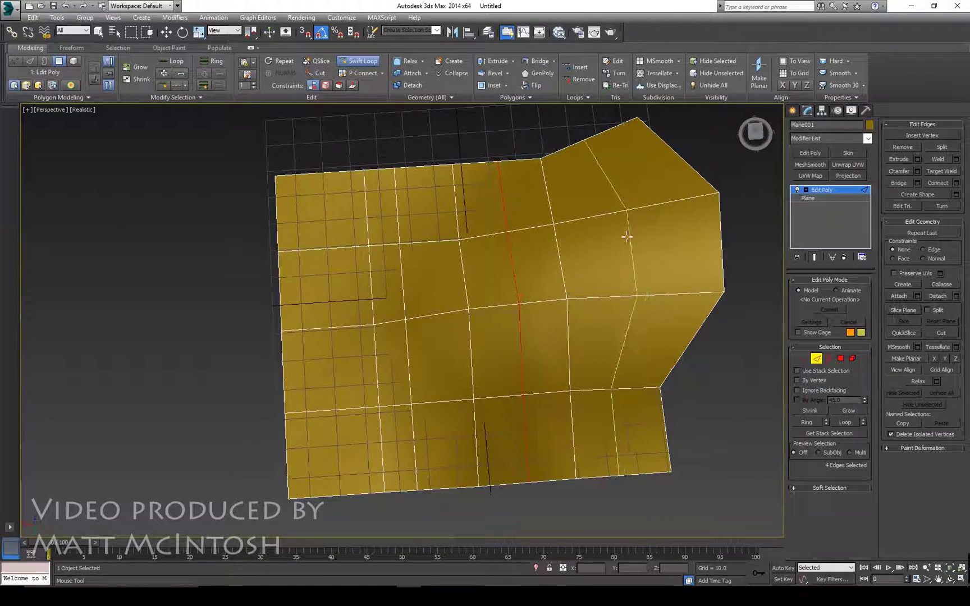
{"action": "left_click", "coordinate": [557, 268]}
{"action": "left_click_drag", "start_coordinate": [557, 248], "coordinate": [557, 245]}
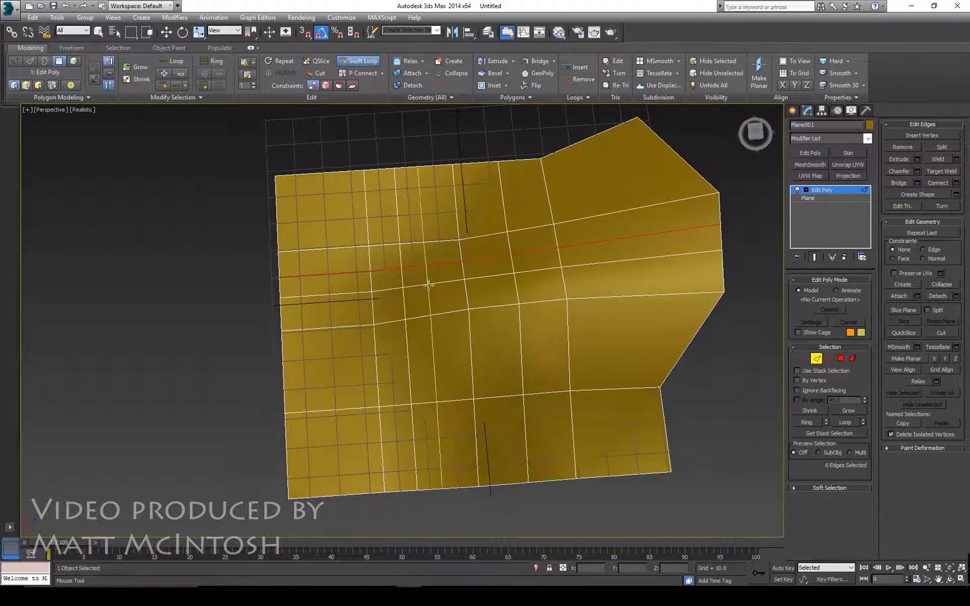
{"action": "key", "text": "w"}
{"action": "middle_click_drag", "start_coordinate": [537, 173], "coordinate": [540, 155], "text": "alt"}
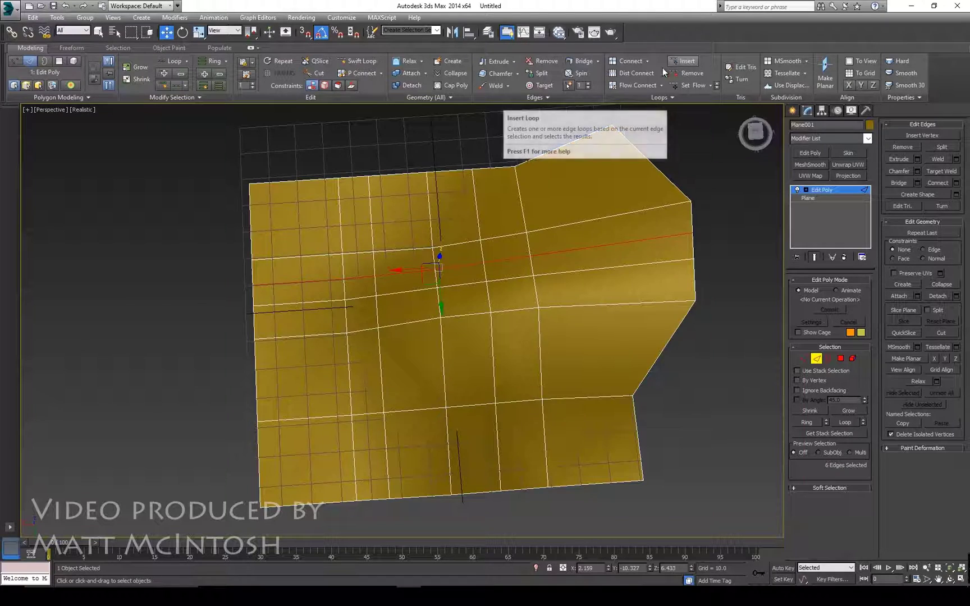
{"action": "left_click", "coordinate": [714, 193]}
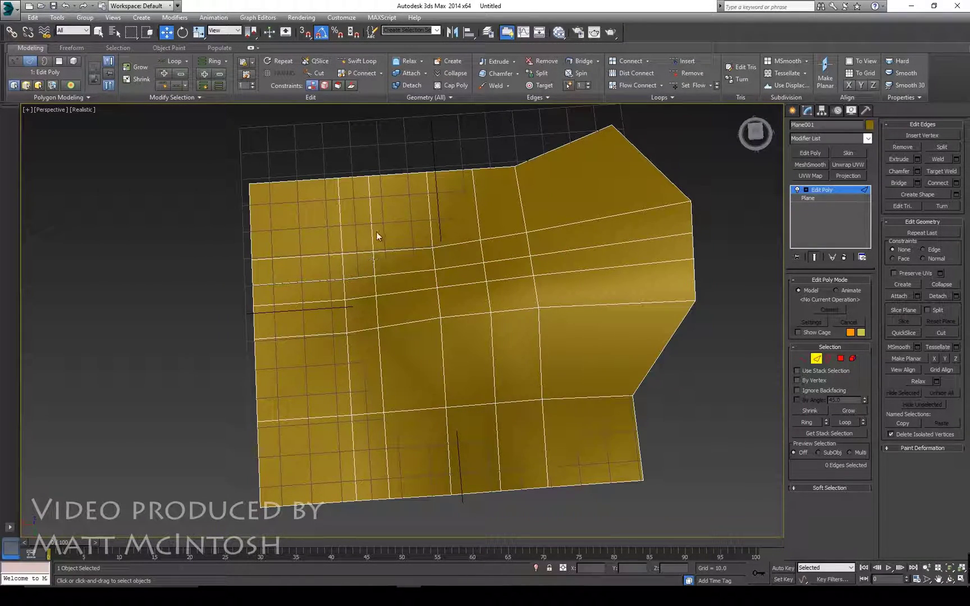
Step: Insert an edge loop through the plane's uppermost row of polygons, starting from one selected vertical edge
{"action": "left_click", "coordinate": [340, 216]}
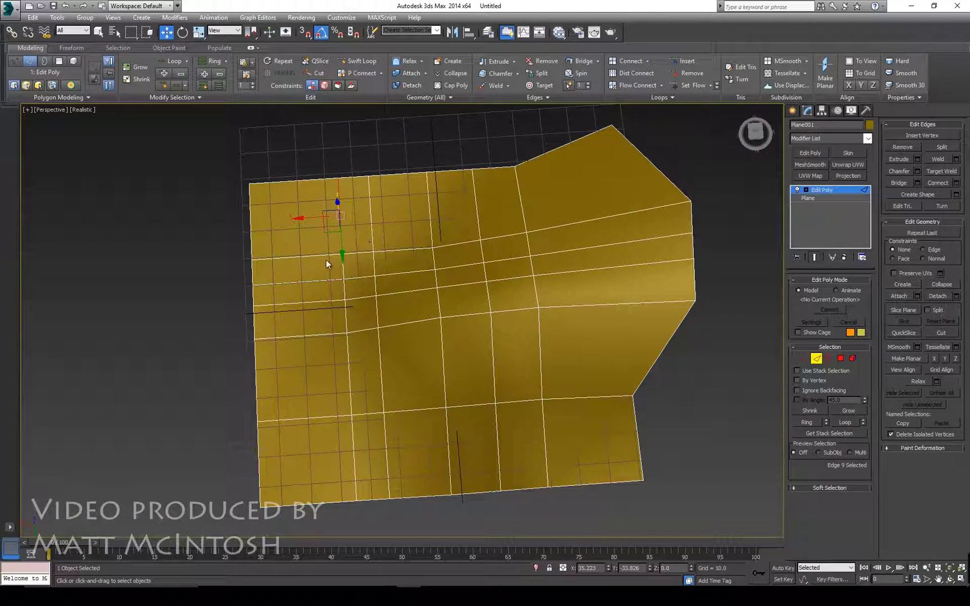
{"action": "key", "text": "alt+l"}
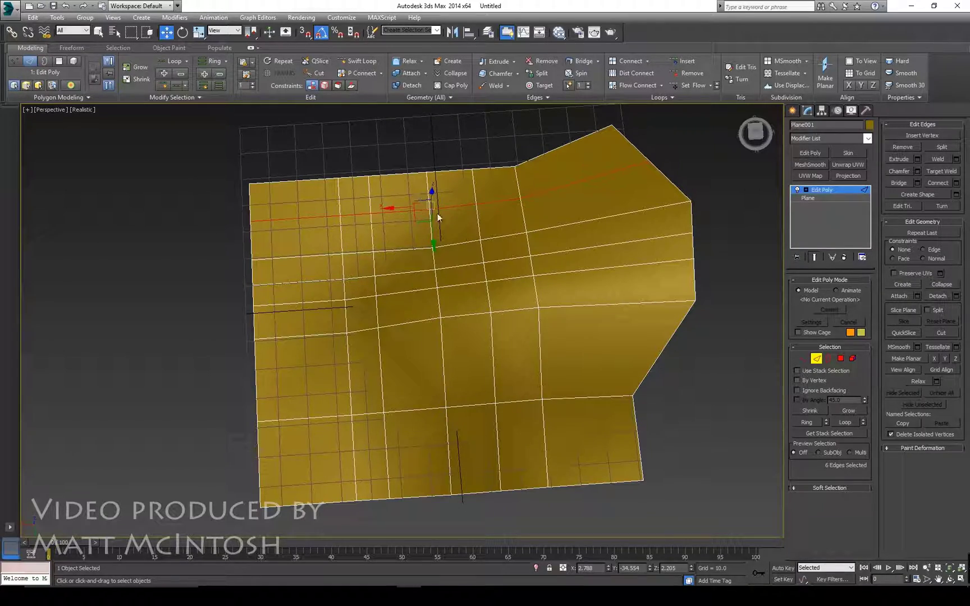
{"action": "middle_click_drag", "start_coordinate": [446, 267], "coordinate": [469, 249], "text": "alt"}
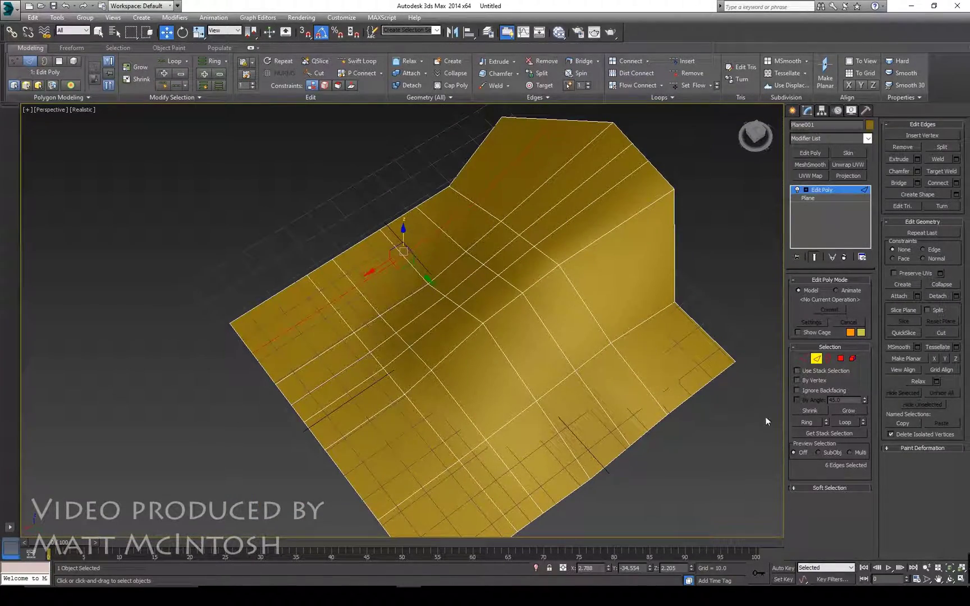
{"action": "middle_click_drag", "start_coordinate": [527, 256], "coordinate": [536, 218], "text": "alt"}
{"action": "middle_click_drag", "start_coordinate": [573, 254], "coordinate": [567, 270], "text": "alt"}
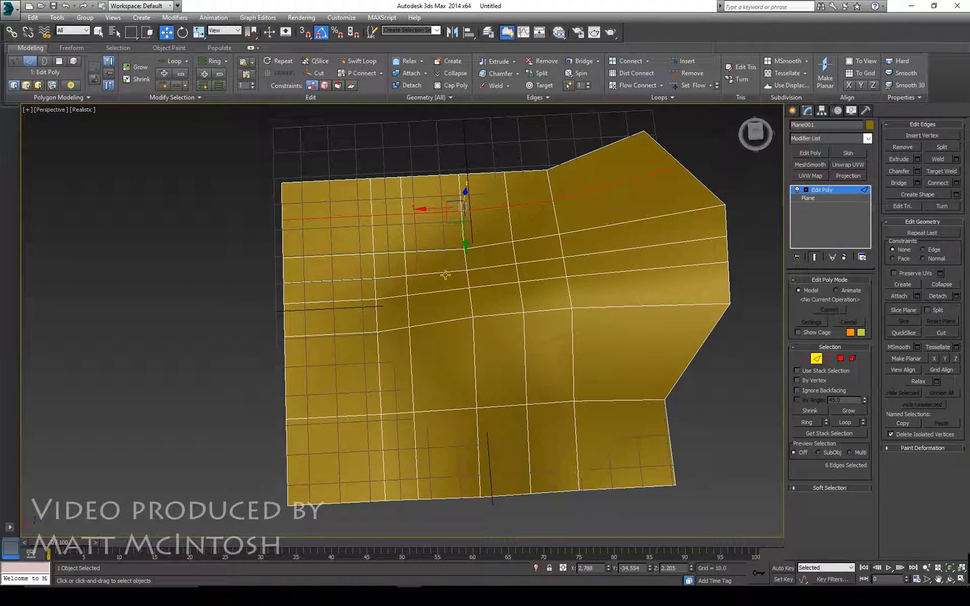
Step: Select a complete horizontal edge loop directly, then extend a single edge to its full loop, clearing each selection
{"action": "double_click", "coordinate": [421, 275]}
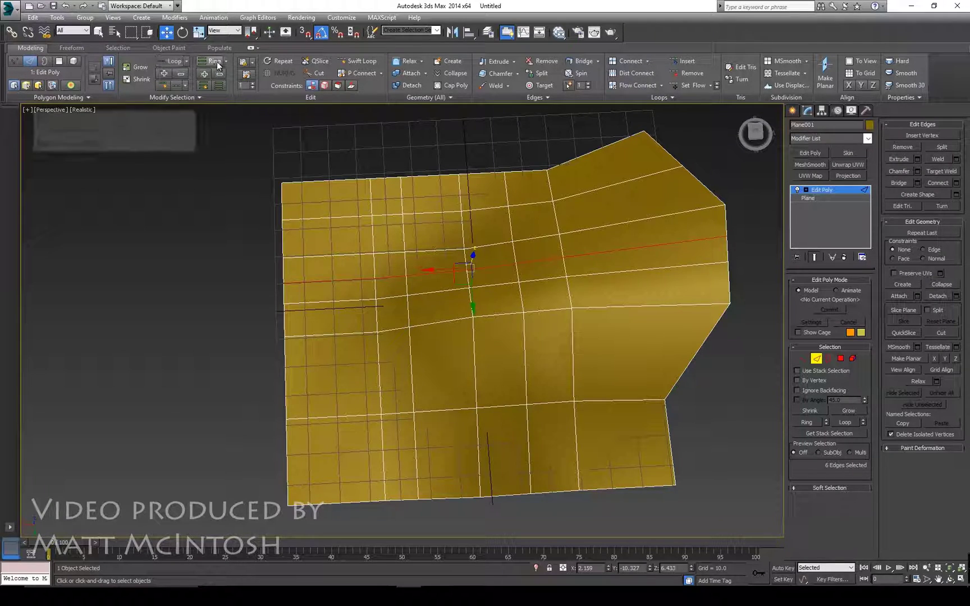
{"action": "left_click", "coordinate": [461, 160]}
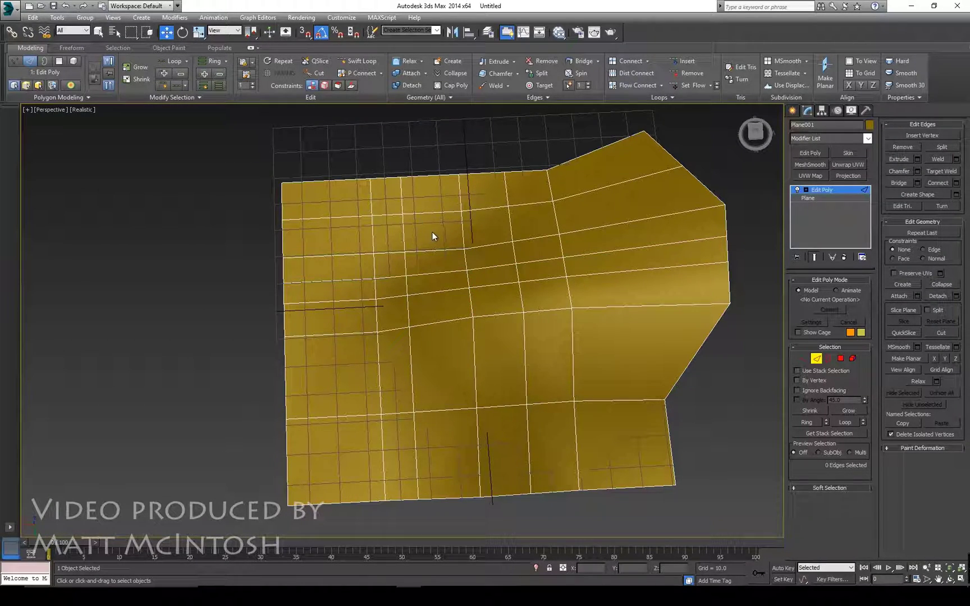
{"action": "left_click", "coordinate": [425, 250]}
{"action": "left_click", "coordinate": [173, 62]}
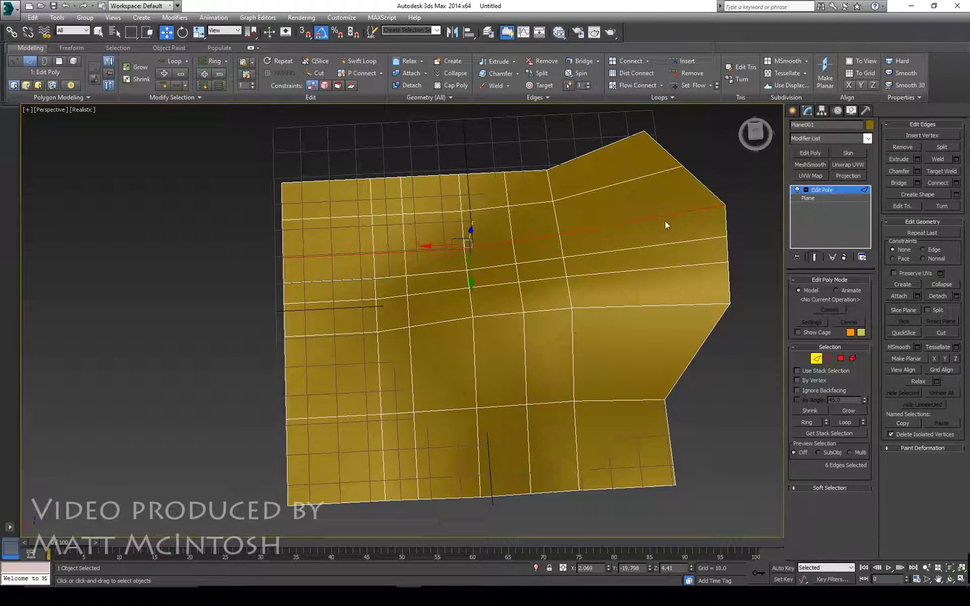
{"action": "left_click", "coordinate": [420, 229]}
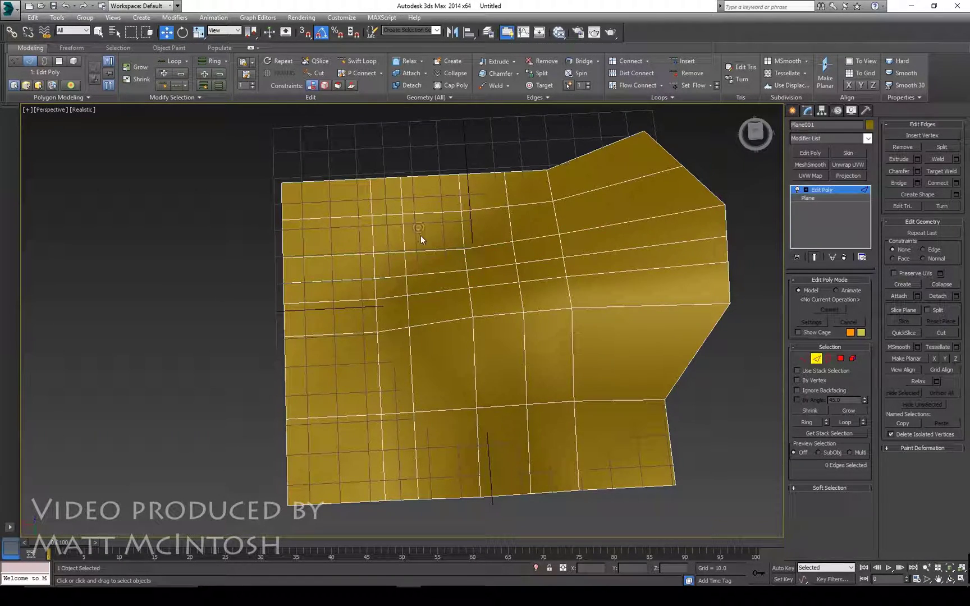
Step: Select the ring of parallel edges in one column with Ring, clear it, and reselect it from two parallel edges
{"action": "left_click", "coordinate": [431, 253]}
{"action": "left_click", "coordinate": [212, 61]}
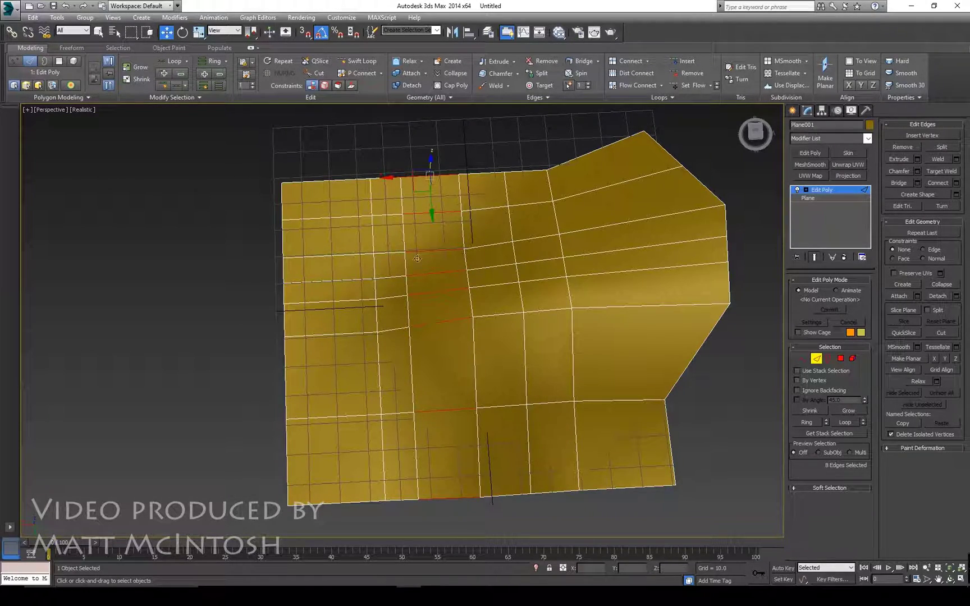
{"action": "middle_click_drag", "start_coordinate": [430, 354], "coordinate": [445, 208]}
{"action": "left_click", "coordinate": [440, 157]}
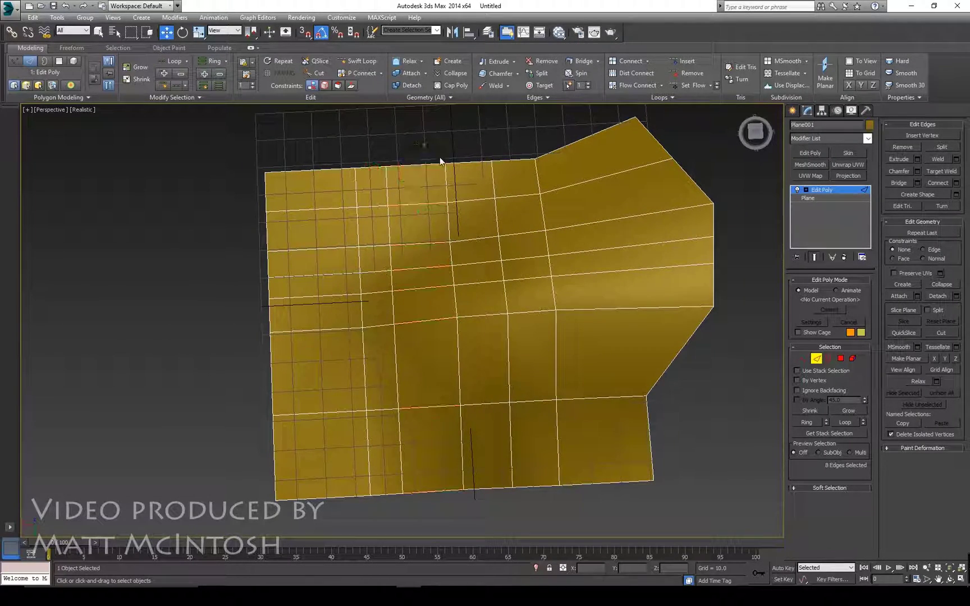
{"action": "left_click", "coordinate": [422, 251]}
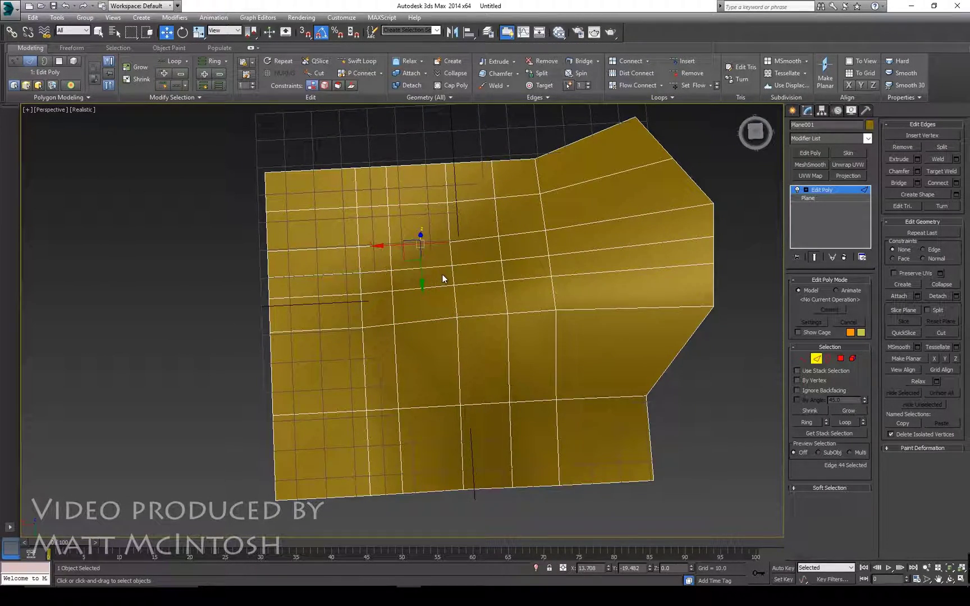
{"action": "left_click", "coordinate": [420, 317], "text": "shift"}
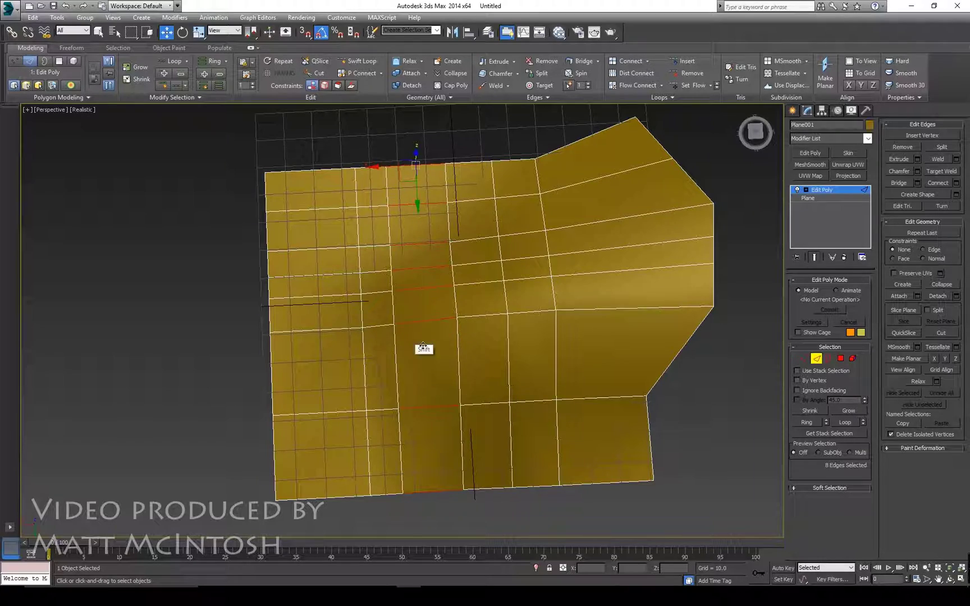
Step: Select the third interior horizontal edge loop from the plane's upper border and remove it from the mesh
{"action": "middle_click_drag", "start_coordinate": [427, 284], "coordinate": [436, 264], "text": "alt"}
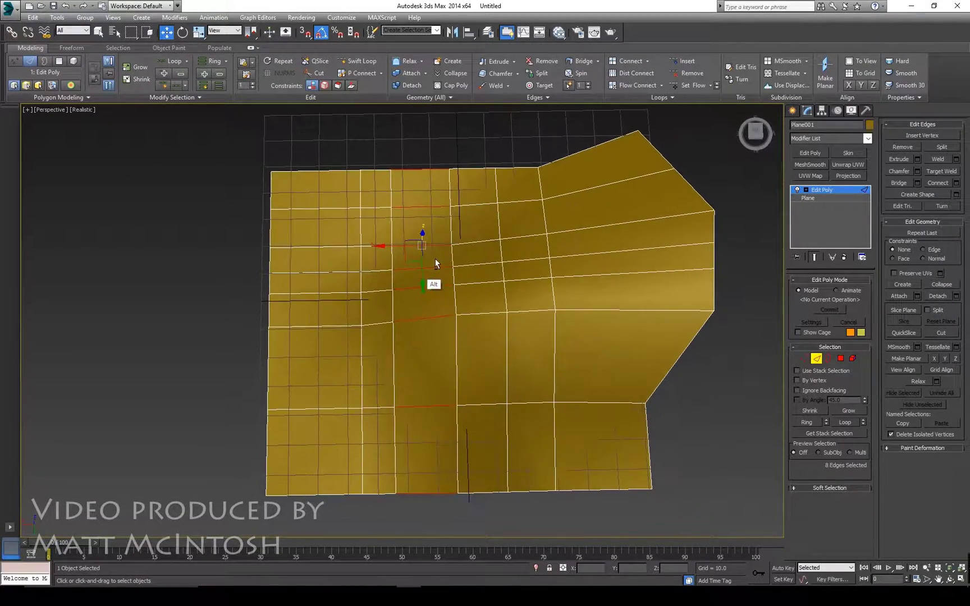
{"action": "double_click", "coordinate": [446, 263]}
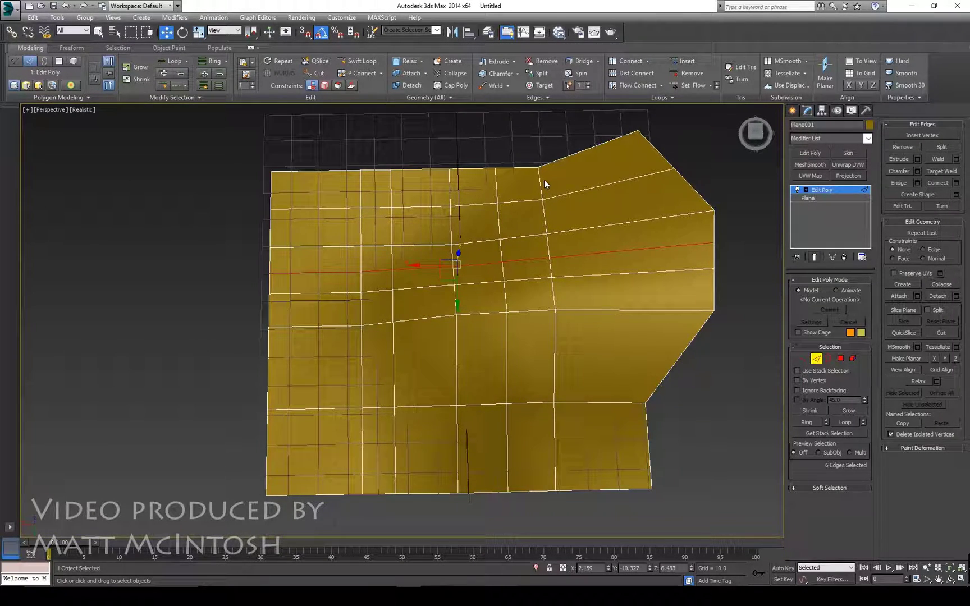
{"action": "key", "text": "ctrl+d"}
Step: Select the ring of horizontal edges in the column near the plane's middle and collapse them into one edge loop
{"action": "left_click", "coordinate": [409, 289]}
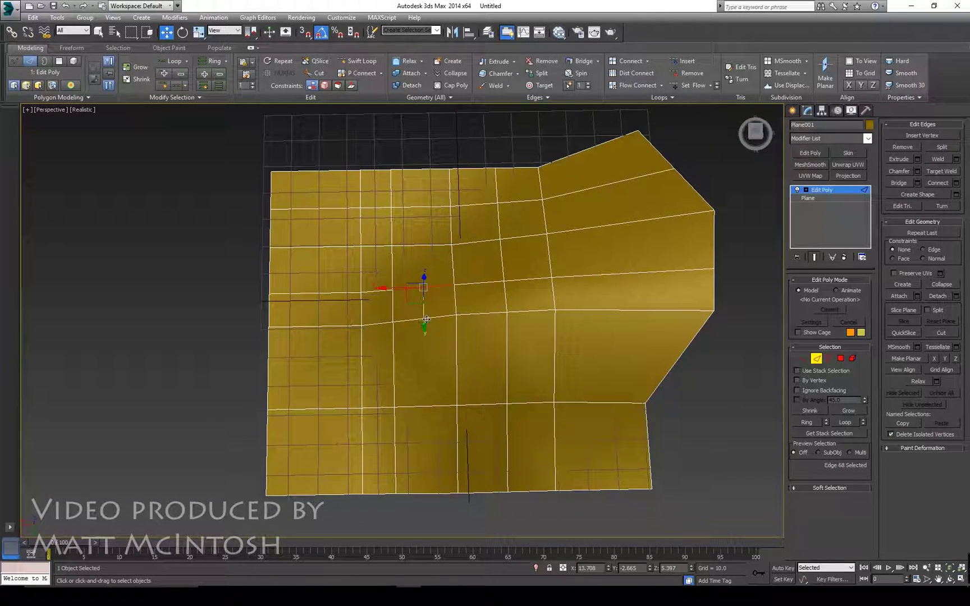
{"action": "key", "text": "shift"}
{"action": "left_click", "coordinate": [442, 243], "text": "shift"}
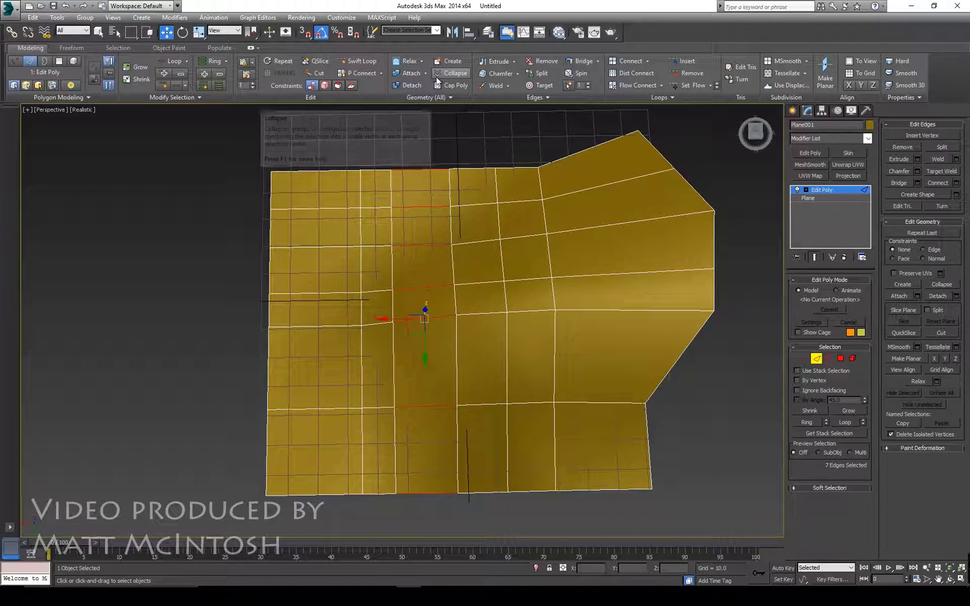
{"action": "left_click", "coordinate": [455, 74]}
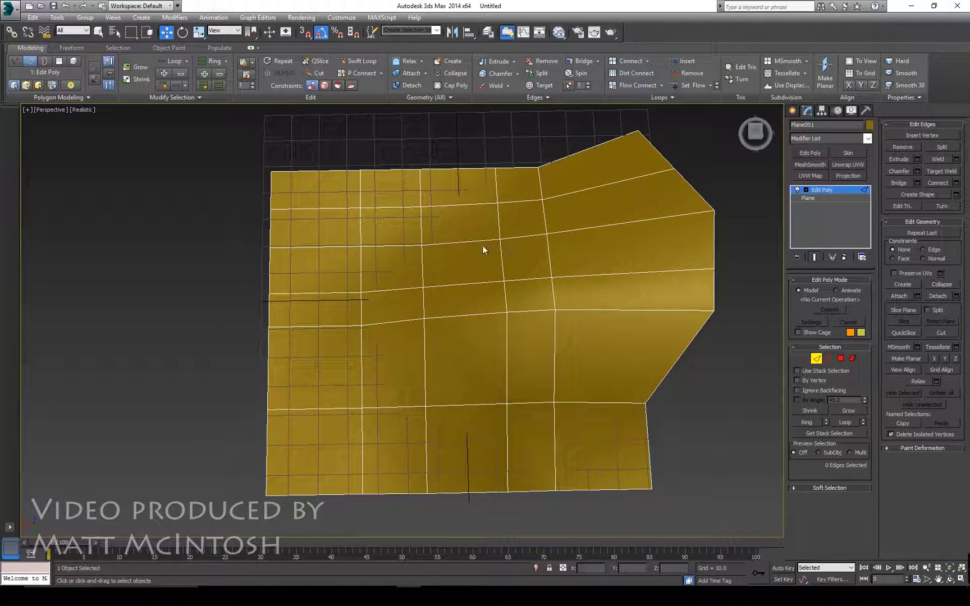
Step: At vertex level, target weld a vertex in the middle of the fourth interior row onto its neighbour in the row above
{"action": "middle_click_drag", "start_coordinate": [565, 229], "coordinate": [468, 270], "text": "alt"}
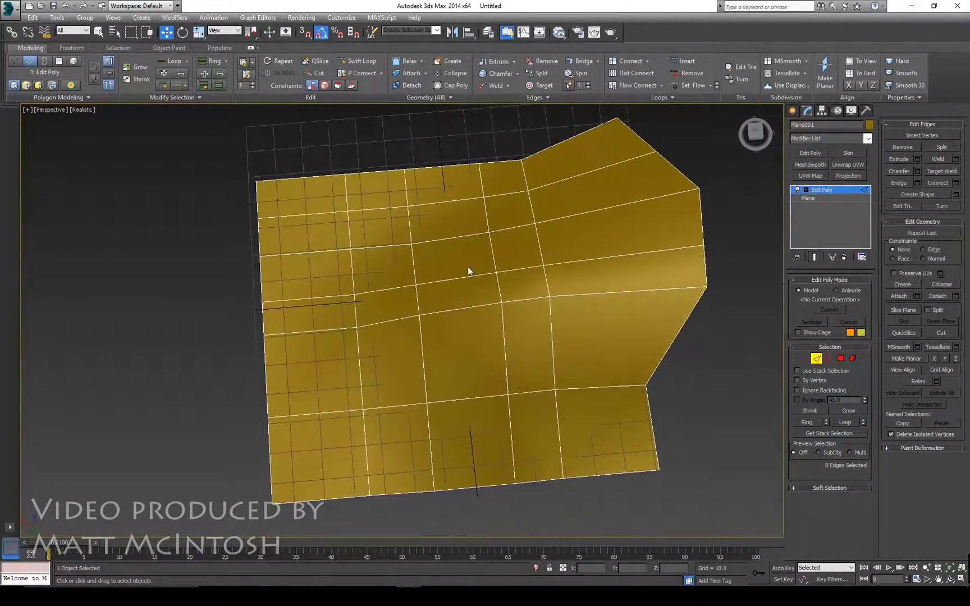
{"action": "left_click", "coordinate": [804, 358]}
{"action": "middle_click_drag", "start_coordinate": [432, 286], "coordinate": [464, 281], "text": "alt"}
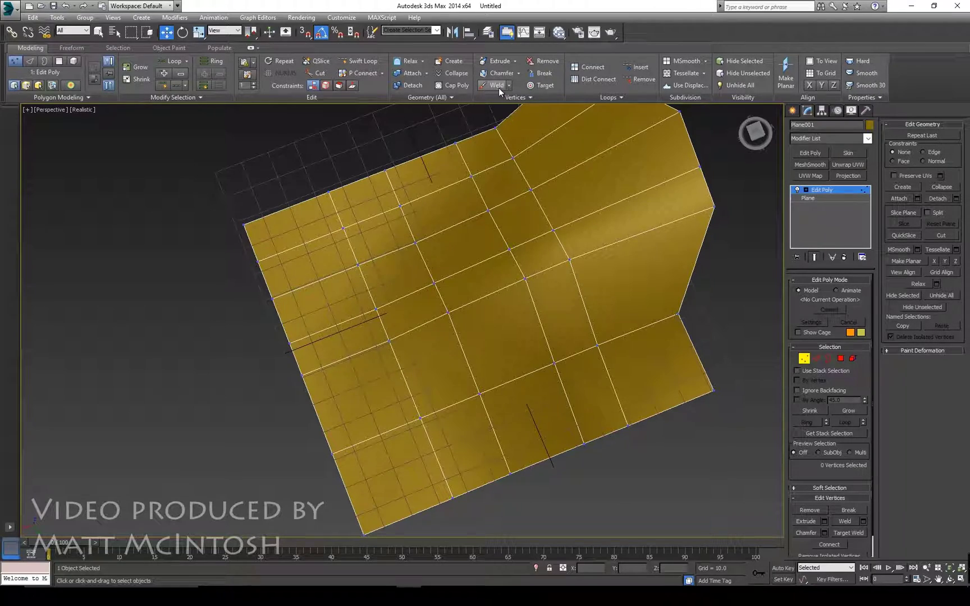
{"action": "left_click", "coordinate": [450, 313]}
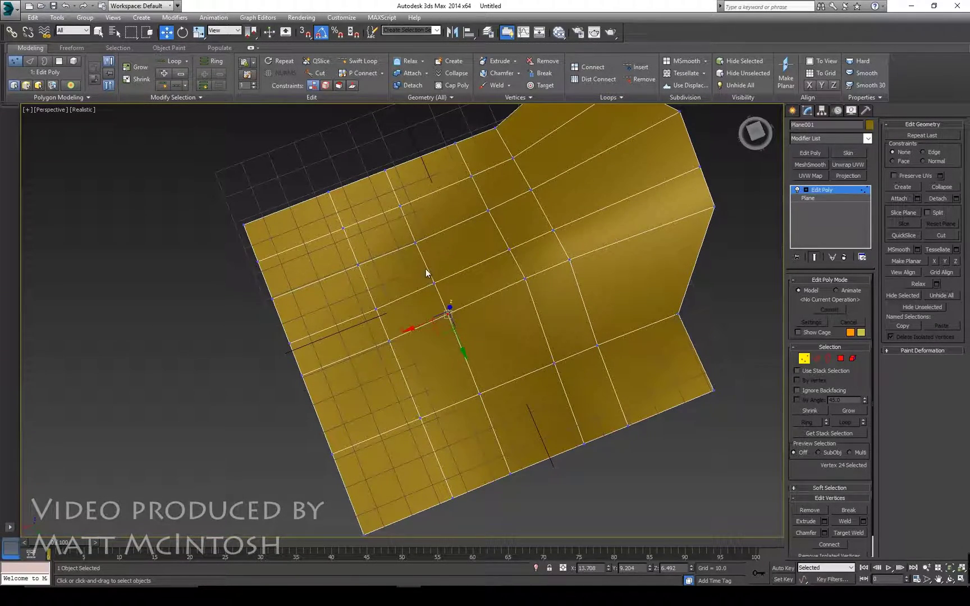
{"action": "left_click", "coordinate": [540, 86]}
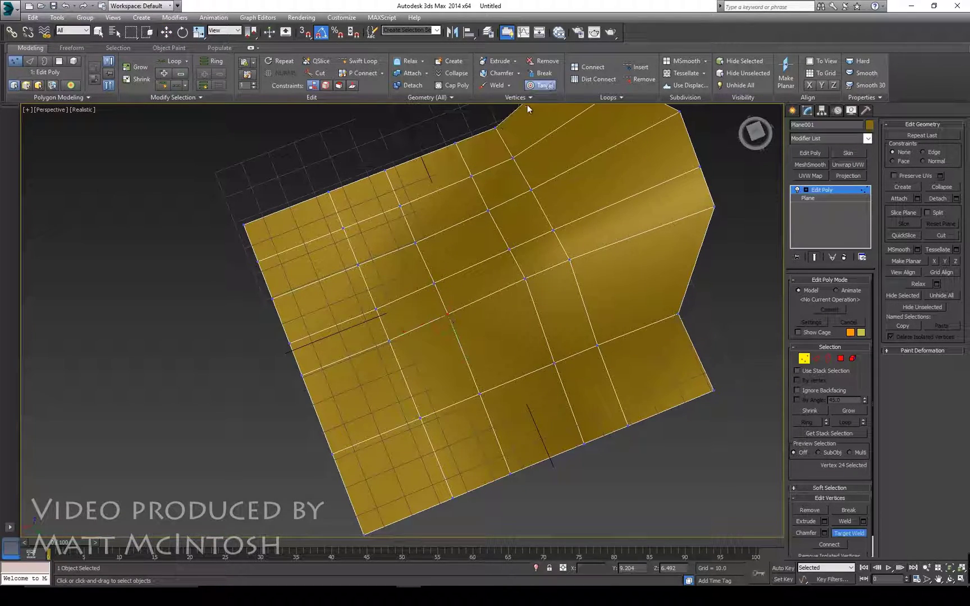
{"action": "left_click", "coordinate": [449, 313]}
{"action": "left_click", "coordinate": [434, 282]}
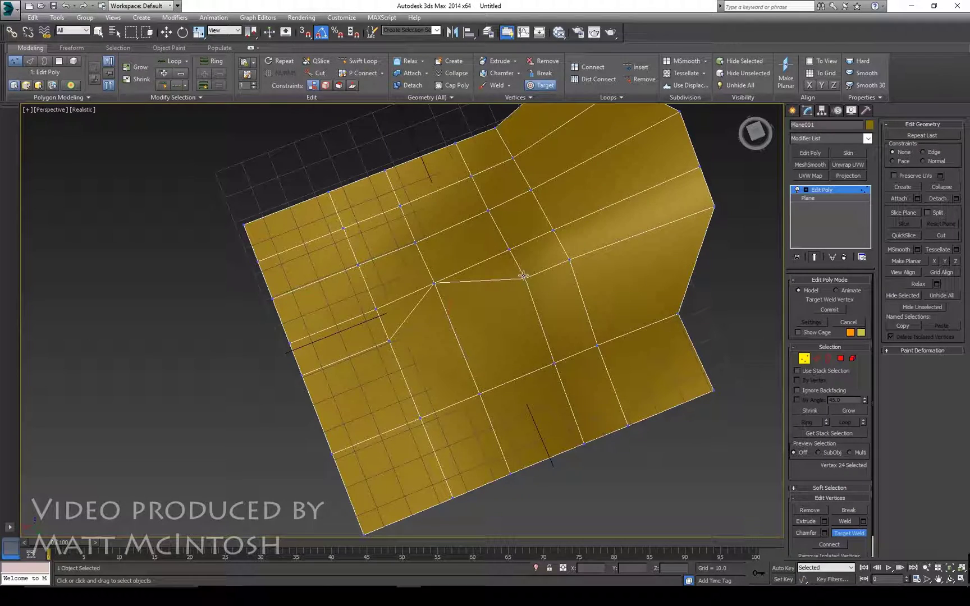
Step: Target weld the remaining vertices of that row onto their neighbours in the row above, merging the two rows
{"action": "left_click", "coordinate": [509, 249]}
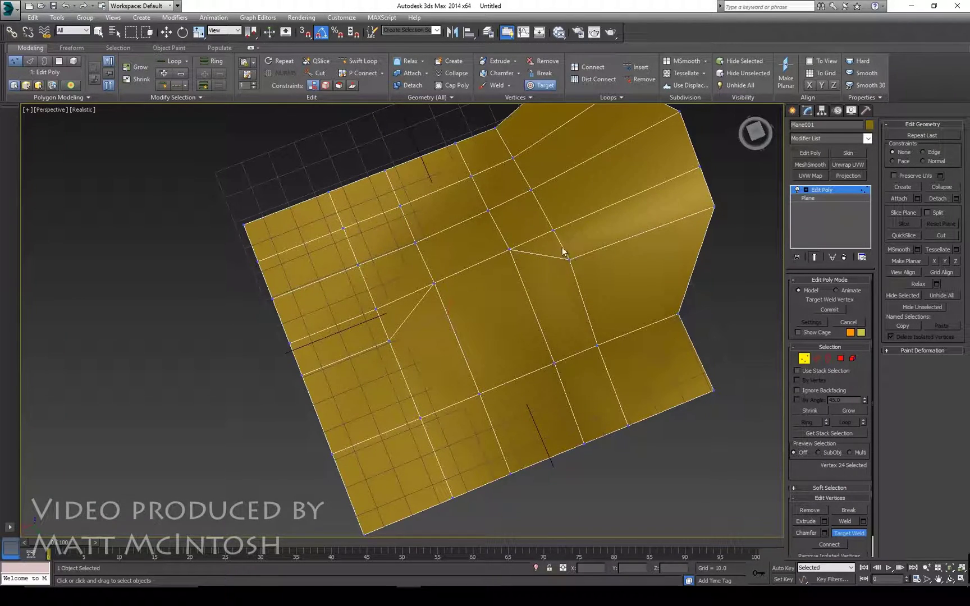
{"action": "left_click", "coordinate": [554, 230]}
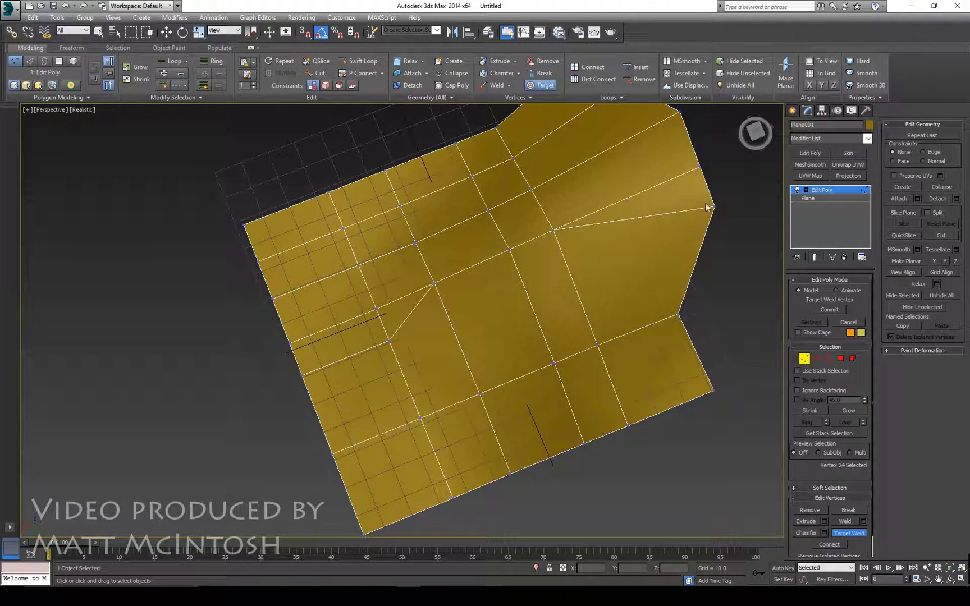
{"action": "left_click", "coordinate": [698, 168]}
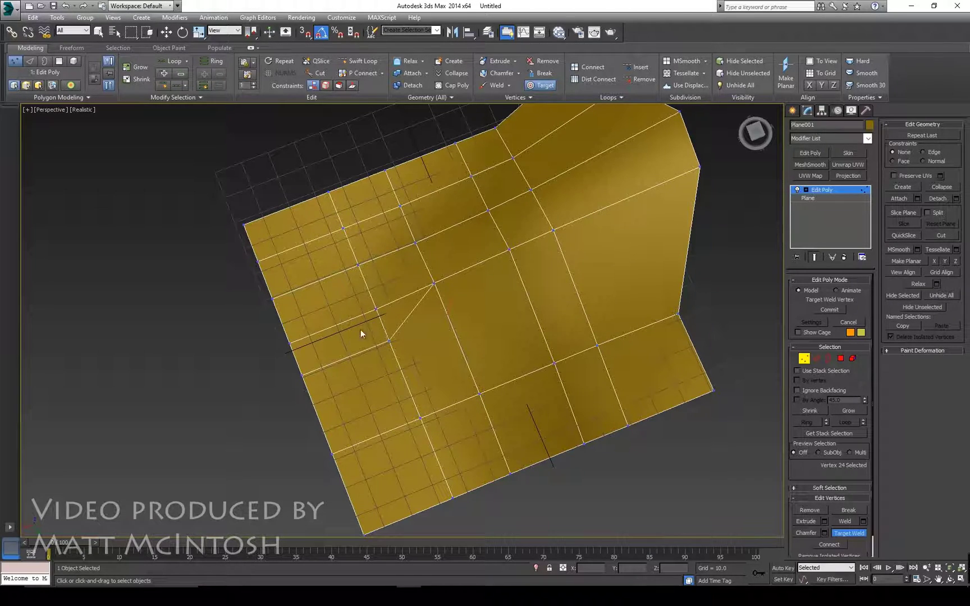
{"action": "left_click", "coordinate": [376, 309]}
{"action": "middle_click_drag", "start_coordinate": [335, 361], "coordinate": [466, 348], "text": "alt"}
{"action": "right_click", "coordinate": [427, 285]}
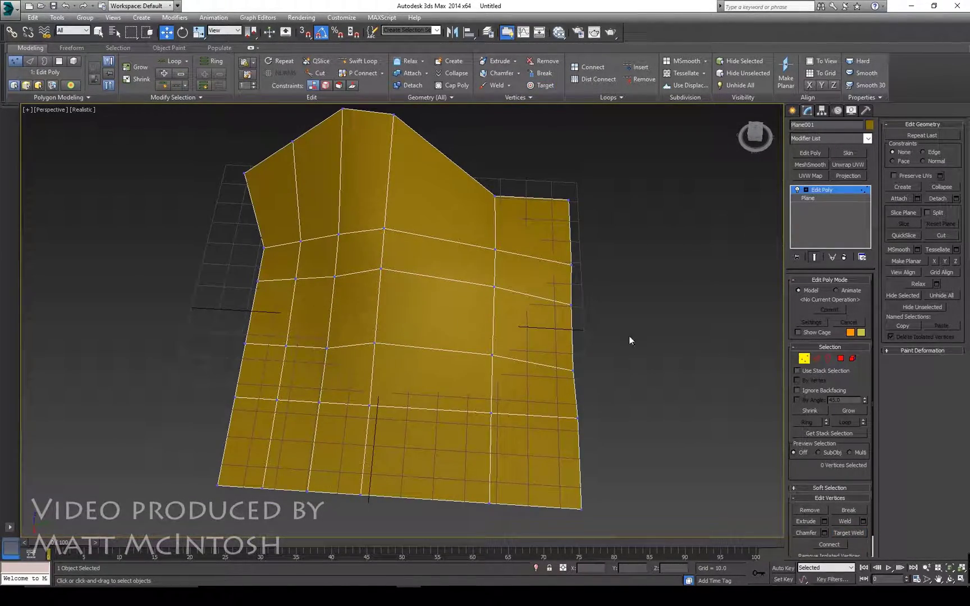
Step: At polygon level, delete the large polygon at the middle of the plane to open a hole
{"action": "left_click", "coordinate": [840, 358]}
{"action": "left_click", "coordinate": [477, 347]}
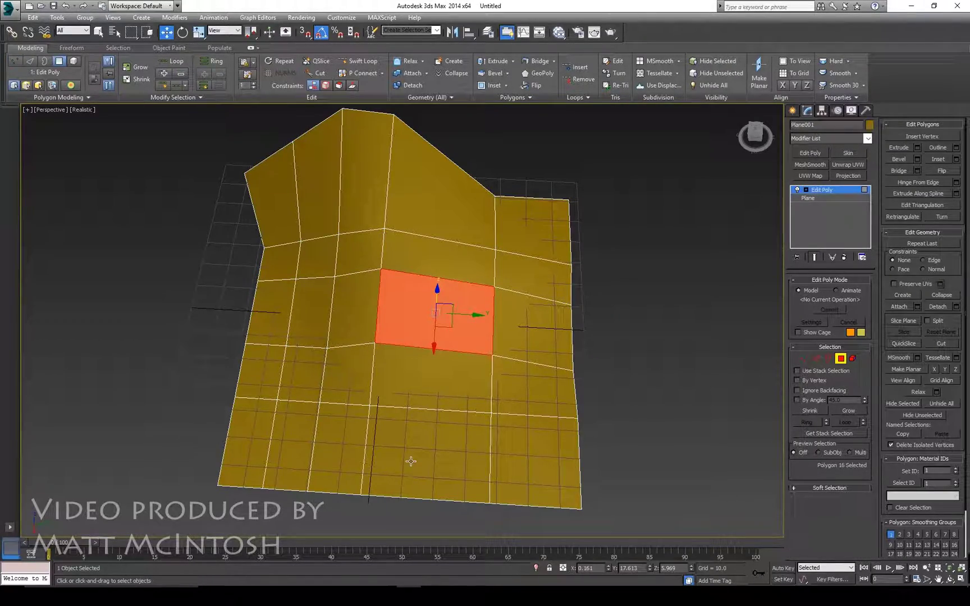
{"action": "key", "text": "Delete"}
{"action": "middle_click_drag", "start_coordinate": [480, 348], "coordinate": [418, 320], "text": "alt"}
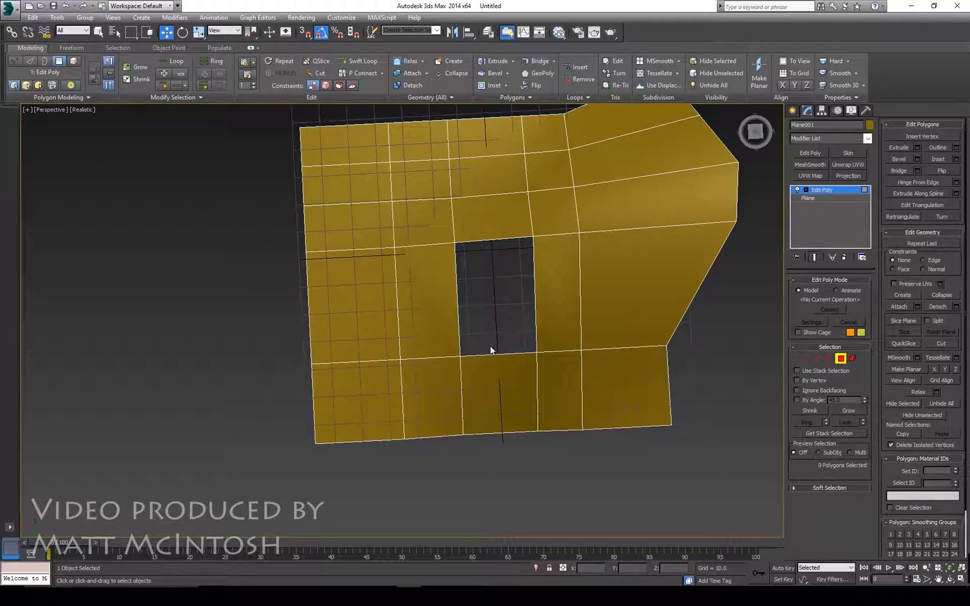
{"action": "middle_click_drag", "start_coordinate": [497, 293], "coordinate": [489, 264], "text": "alt"}
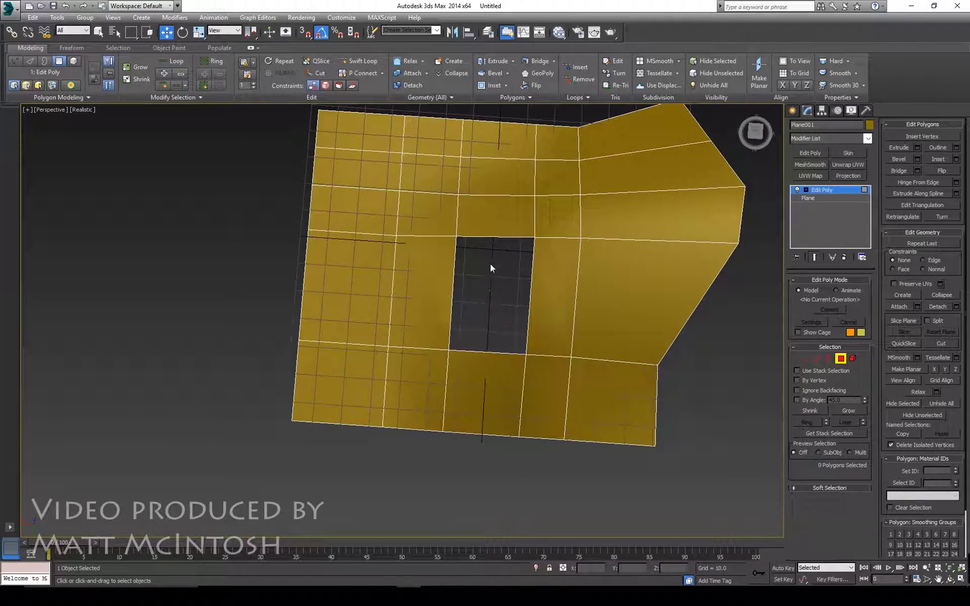
Step: At edge level, select the two opposite side edges of the hole and bridge them to close it with a polygon
{"action": "middle_click_drag", "start_coordinate": [499, 281], "coordinate": [532, 296], "text": "alt"}
{"action": "key", "text": "2"}
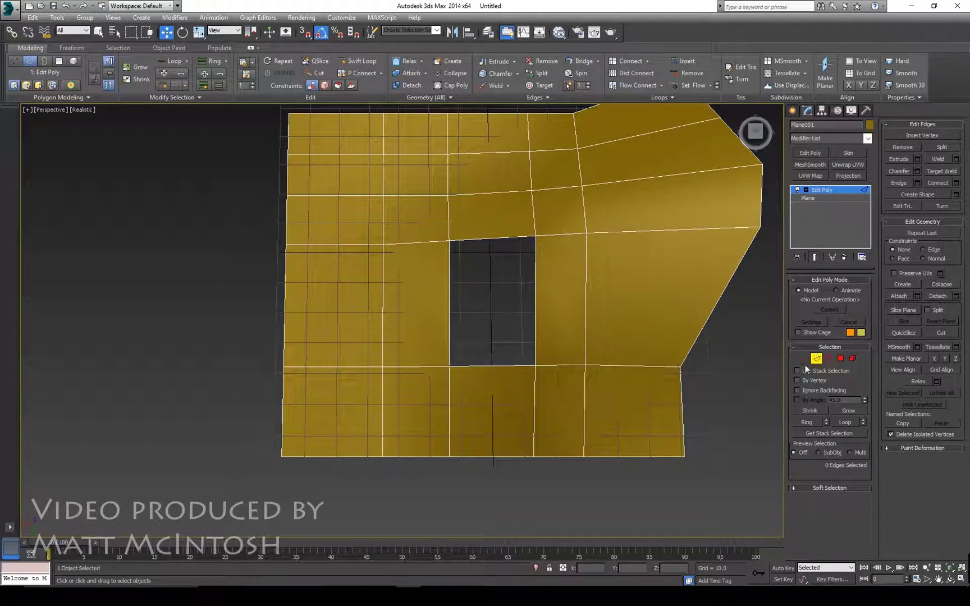
{"action": "left_click_drag", "start_coordinate": [441, 307], "coordinate": [443, 307]}
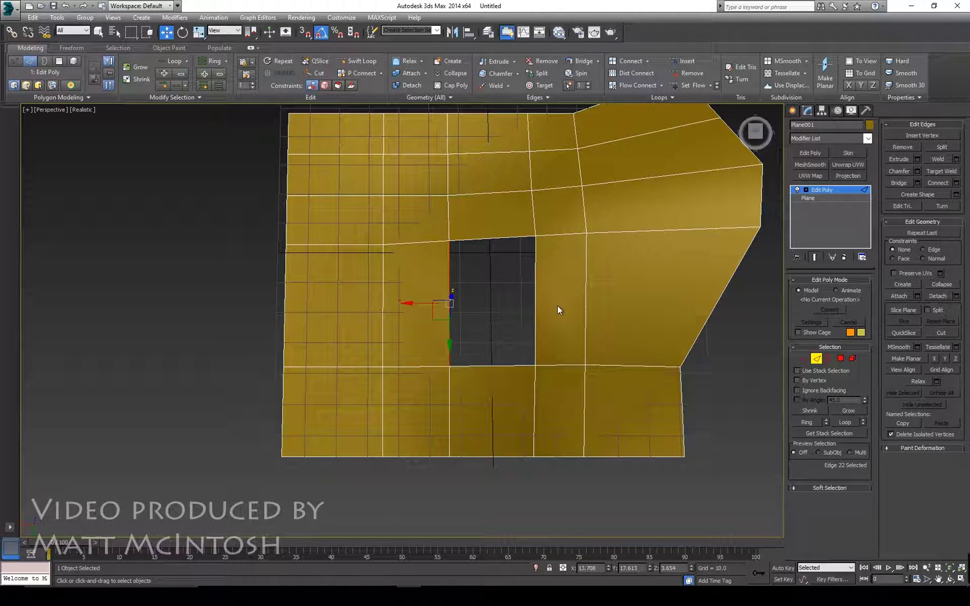
{"action": "left_click", "coordinate": [536, 303], "text": "ctrl"}
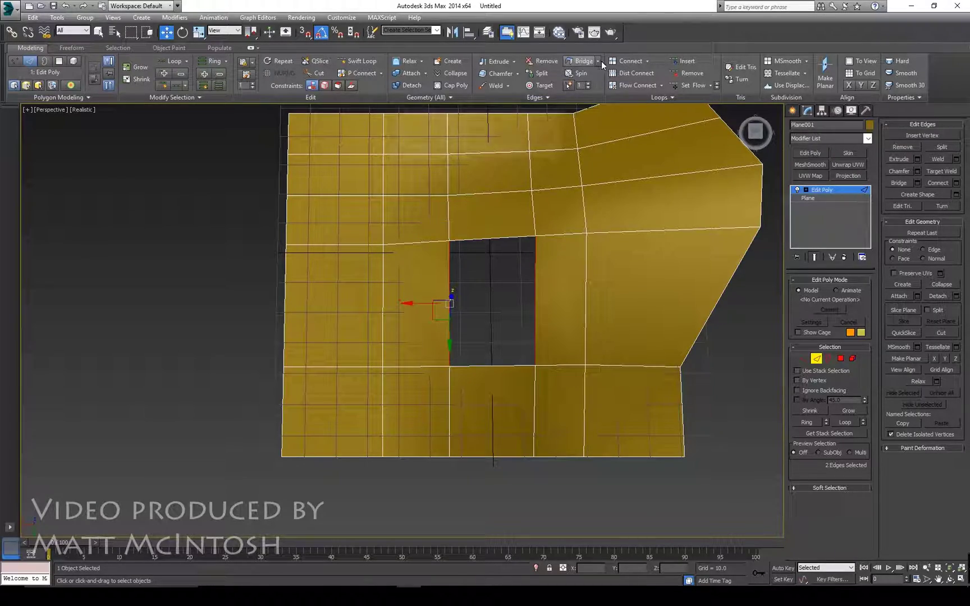
{"action": "left_click", "coordinate": [581, 61]}
{"action": "middle_click_drag", "start_coordinate": [523, 251], "coordinate": [437, 294], "text": "alt"}
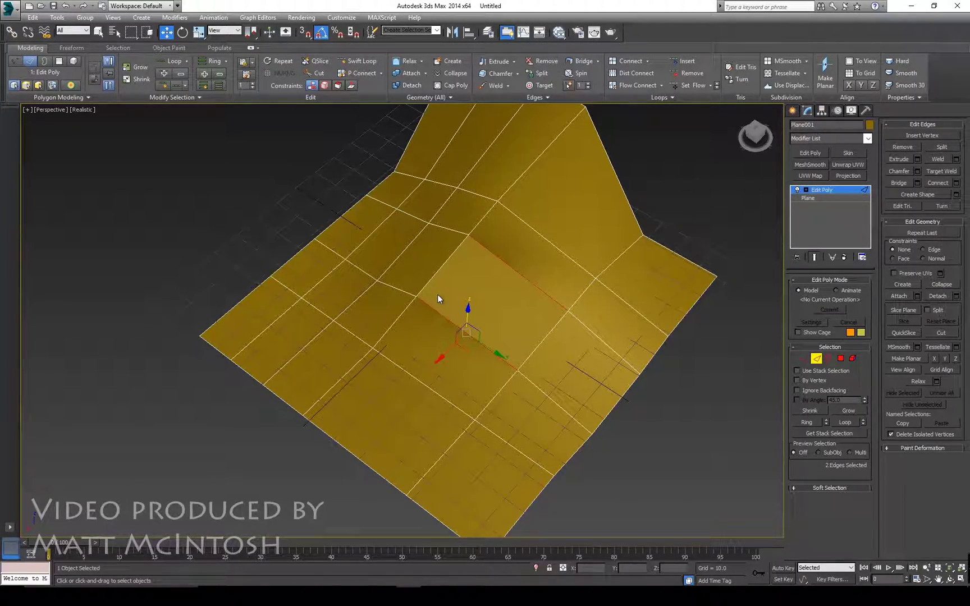
{"action": "middle_click_drag", "start_coordinate": [558, 275], "coordinate": [498, 269], "text": "alt"}
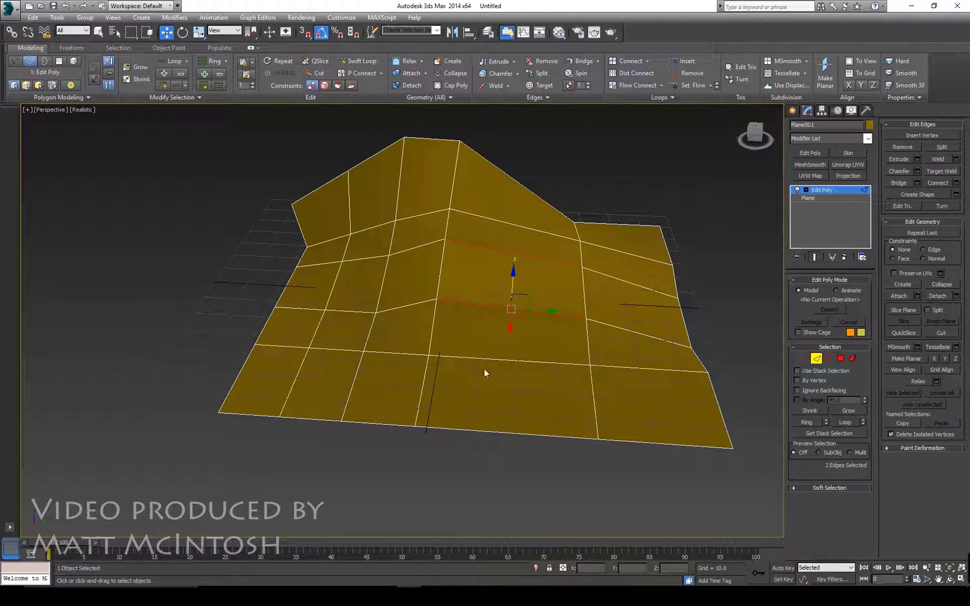
{"action": "middle_click_drag", "start_coordinate": [459, 373], "coordinate": [462, 321], "text": "alt"}
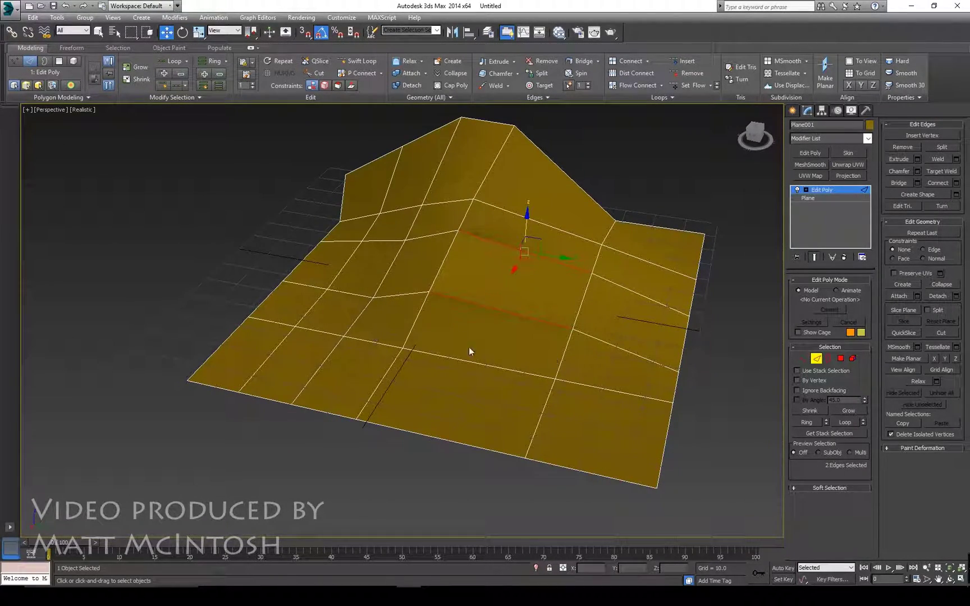
Step: Select the edge loop running along the ridge beside the bridged polygon and chamfer it into two parallel loops
{"action": "left_click", "coordinate": [416, 322]}
{"action": "double_click", "coordinate": [409, 334]}
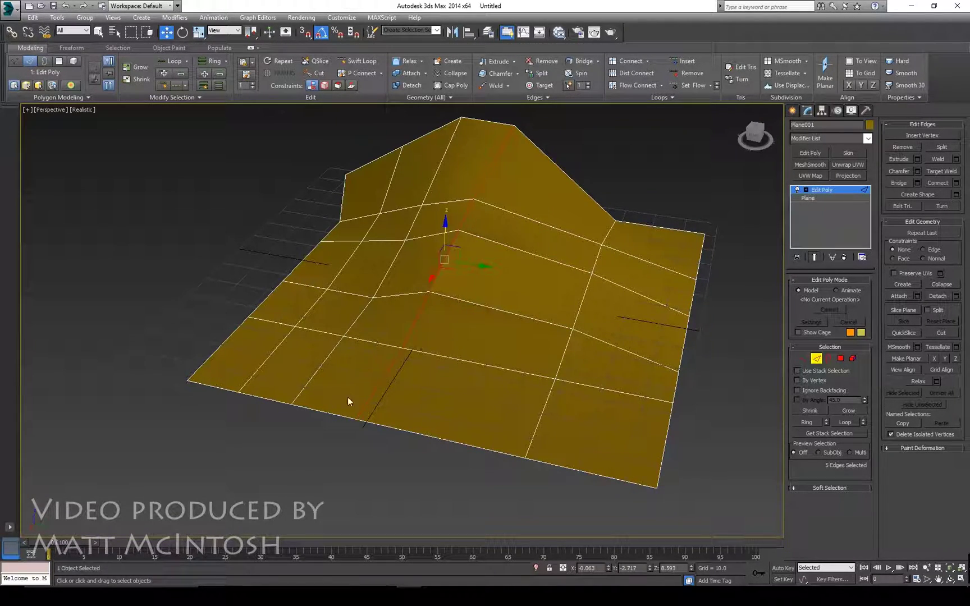
{"action": "left_click", "coordinate": [499, 74]}
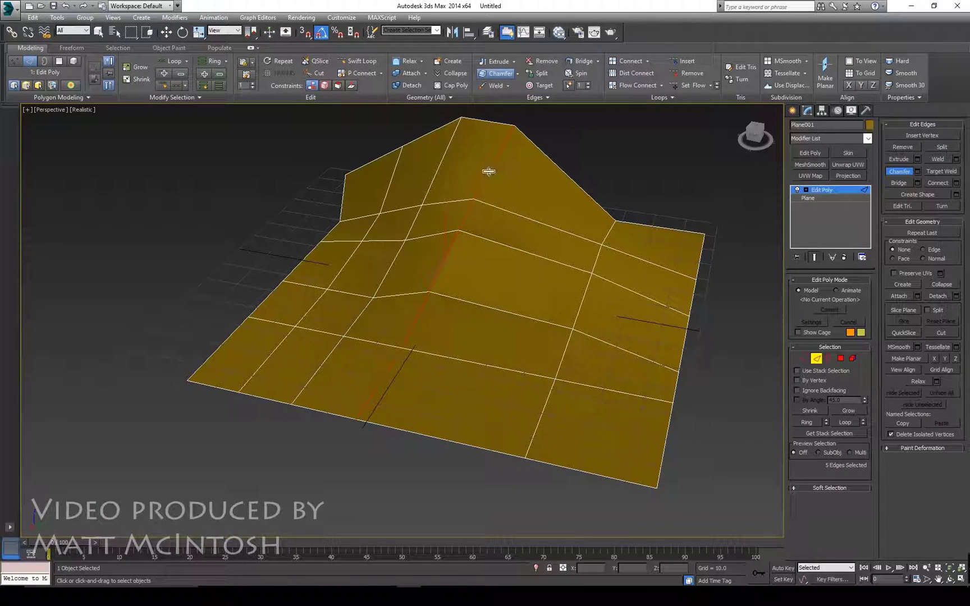
{"action": "left_click_drag", "start_coordinate": [490, 175], "coordinate": [624, 212]}
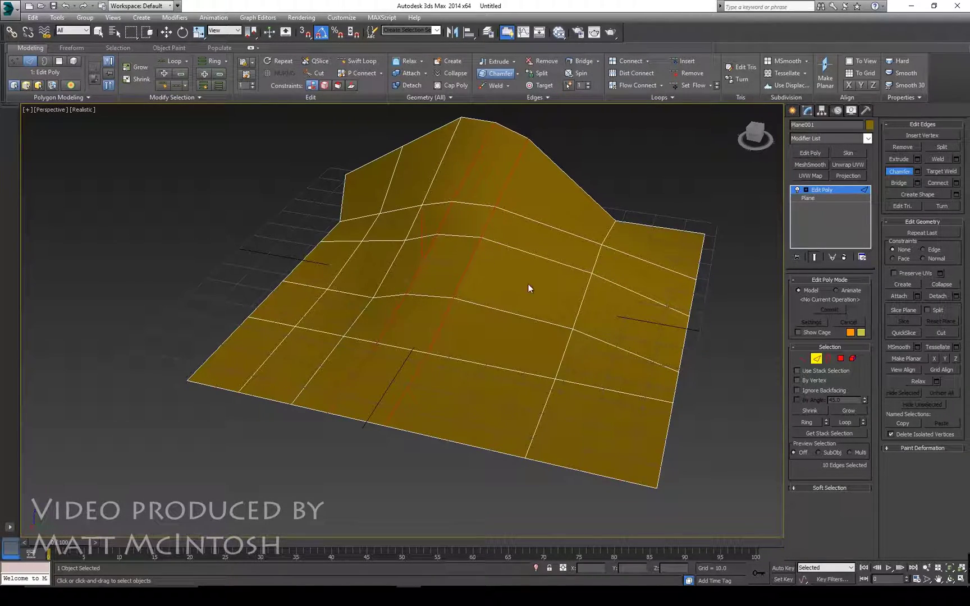
{"action": "middle_click_drag", "start_coordinate": [520, 260], "coordinate": [488, 245], "text": "alt"}
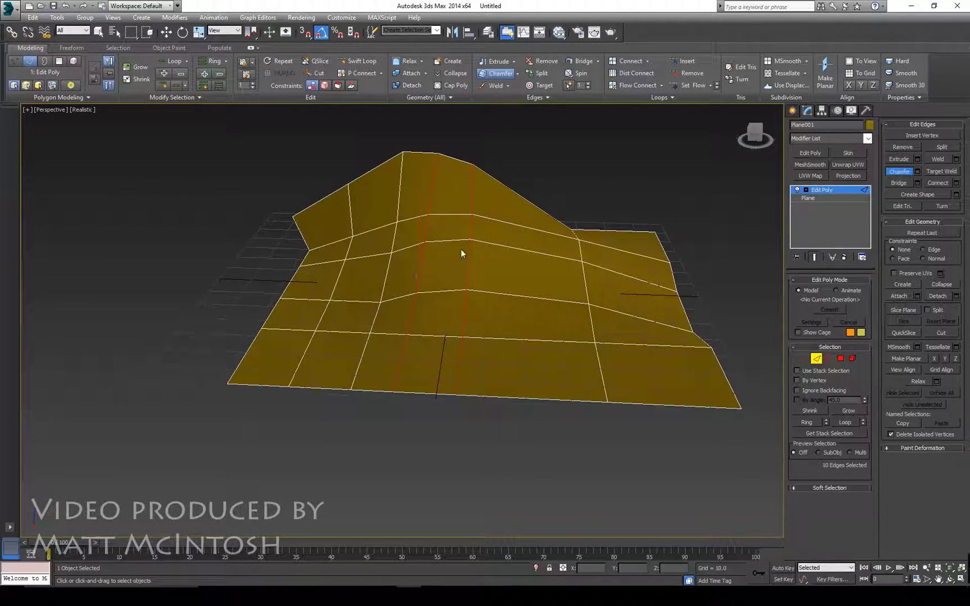
{"action": "middle_click_drag", "start_coordinate": [391, 244], "coordinate": [484, 193], "text": "alt"}
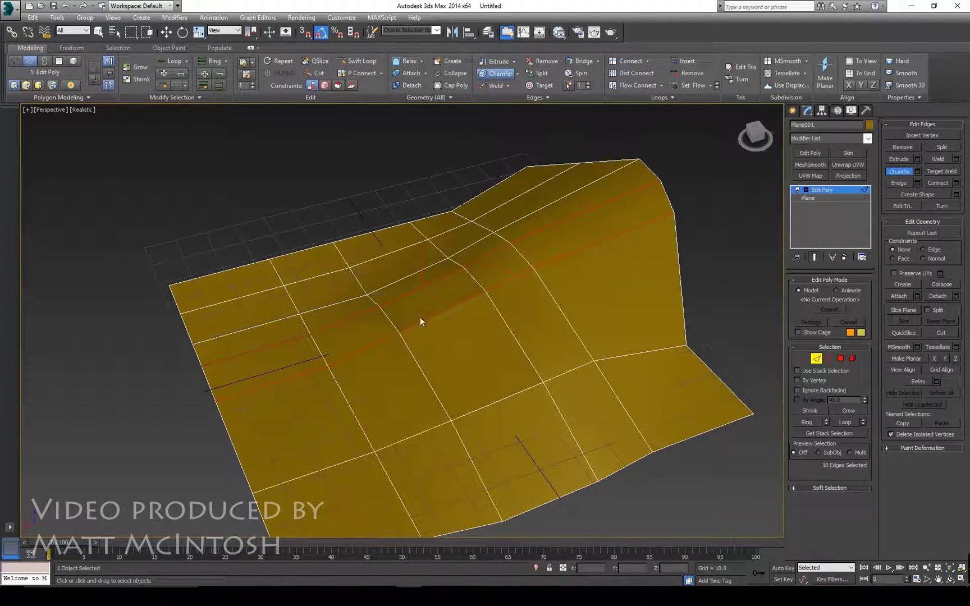
{"action": "middle_click_drag", "start_coordinate": [409, 326], "coordinate": [389, 251], "text": "alt"}
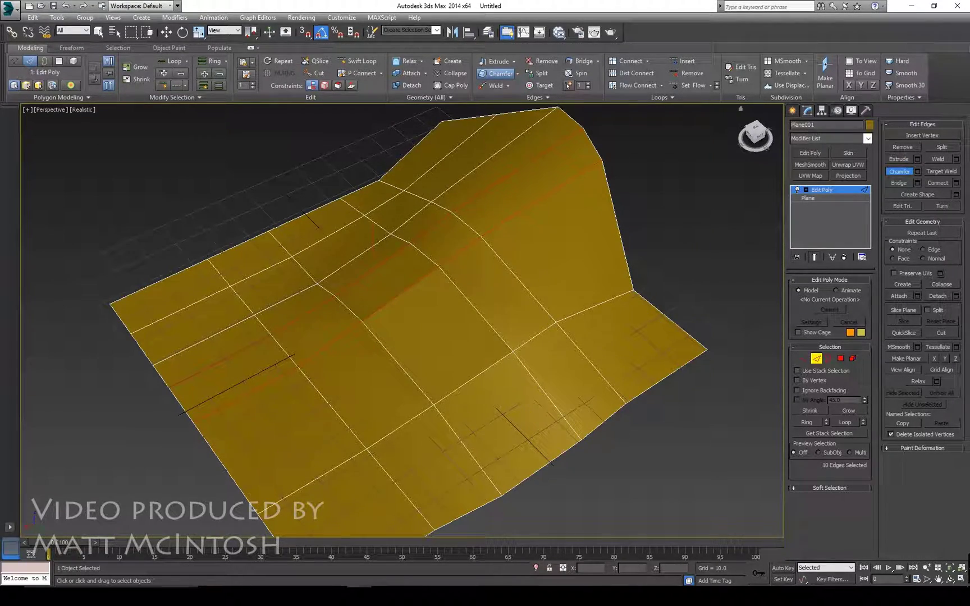
{"action": "middle_click_drag", "start_coordinate": [410, 291], "coordinate": [549, 200], "text": "alt"}
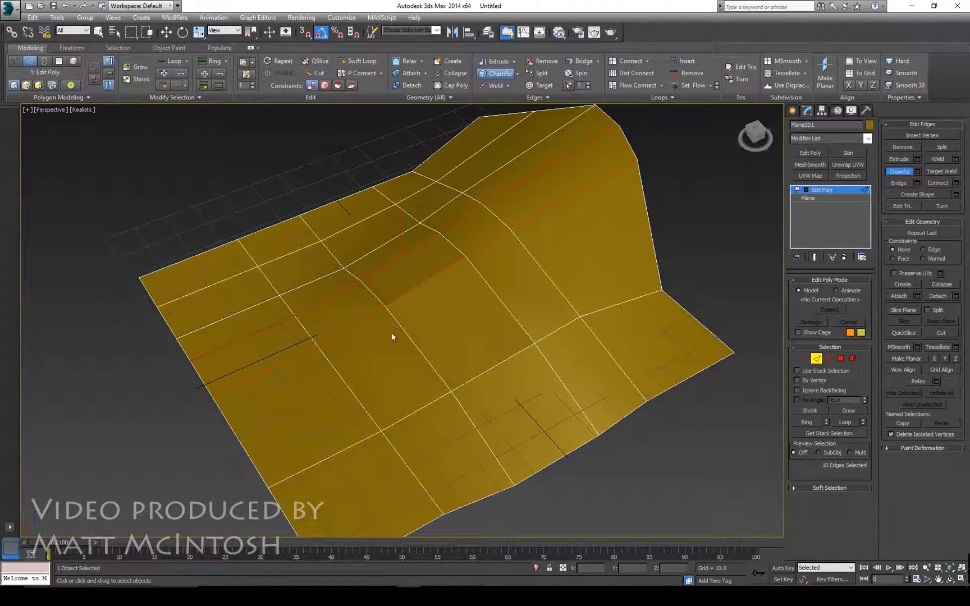
Step: At vertex level, select the three-by-three block of vertices around the chamfered ridge and relax them
{"action": "left_click", "coordinate": [804, 358]}
{"action": "middle_click_drag", "start_coordinate": [392, 281], "coordinate": [333, 354], "text": "alt"}
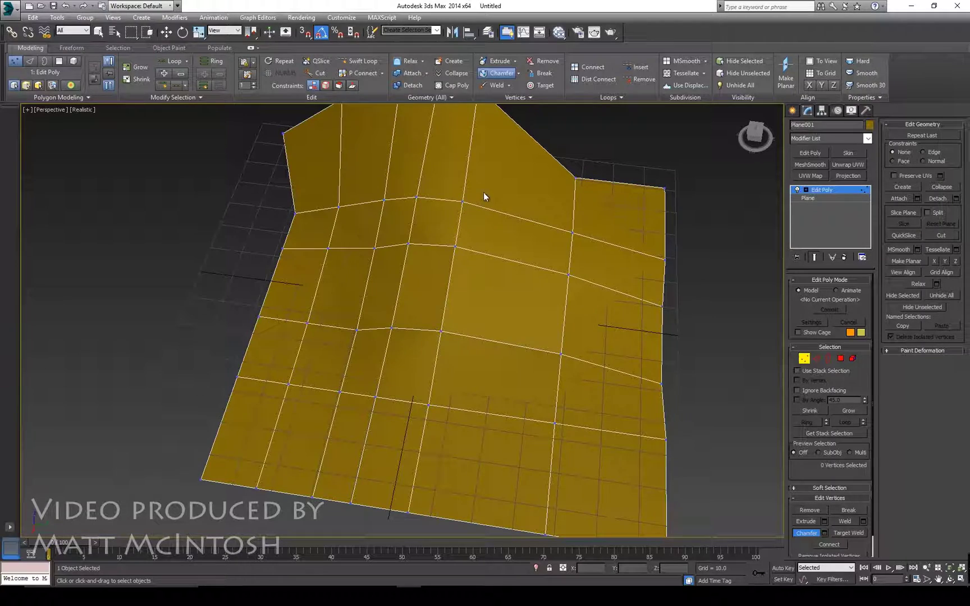
{"action": "left_click_drag", "start_coordinate": [351, 365], "coordinate": [351, 363]}
{"action": "middle_click_drag", "start_coordinate": [351, 363], "coordinate": [408, 238], "text": "alt"}
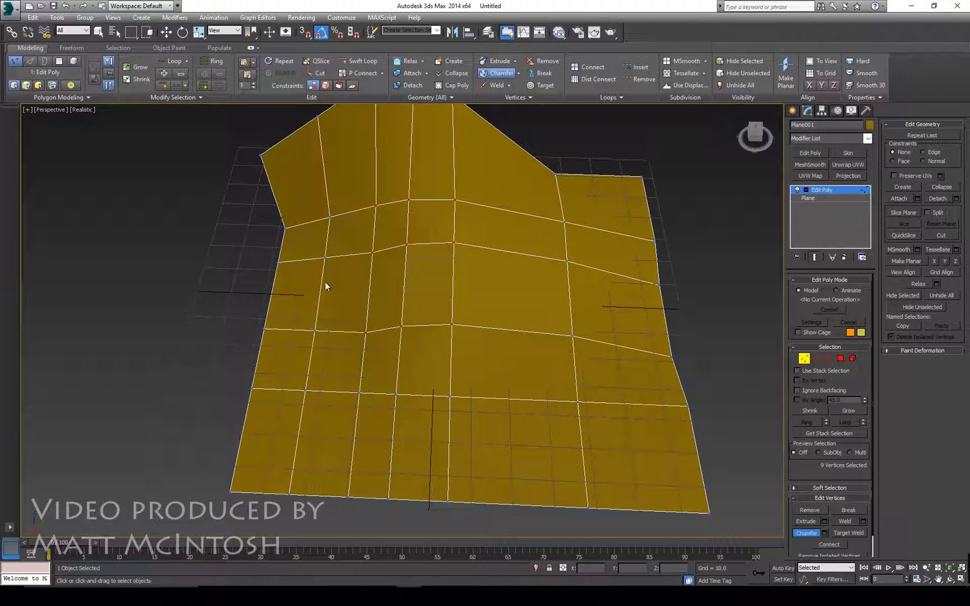
{"action": "middle_click_drag", "start_coordinate": [480, 219], "coordinate": [441, 196], "text": "alt"}
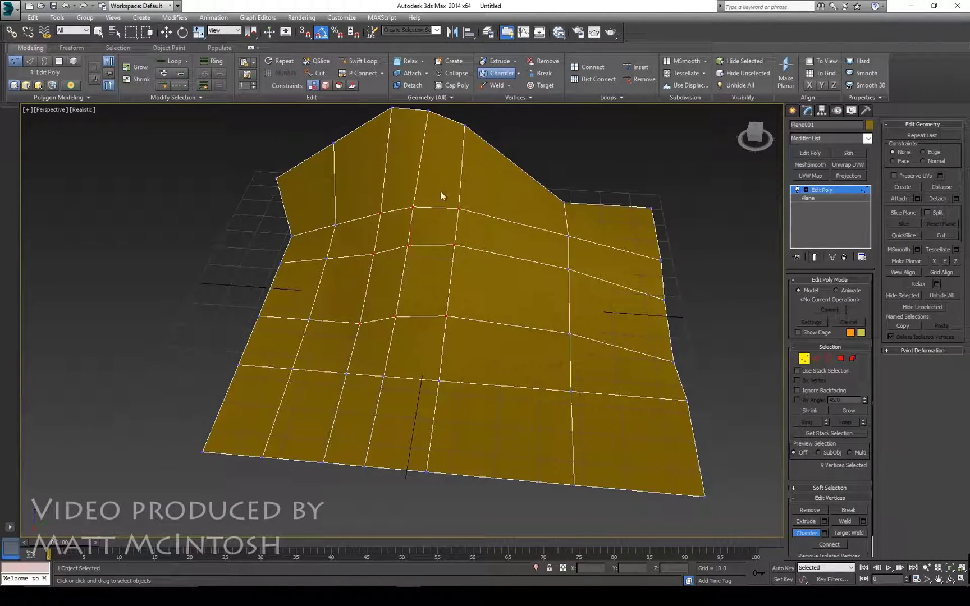
{"action": "left_click", "coordinate": [407, 61]}
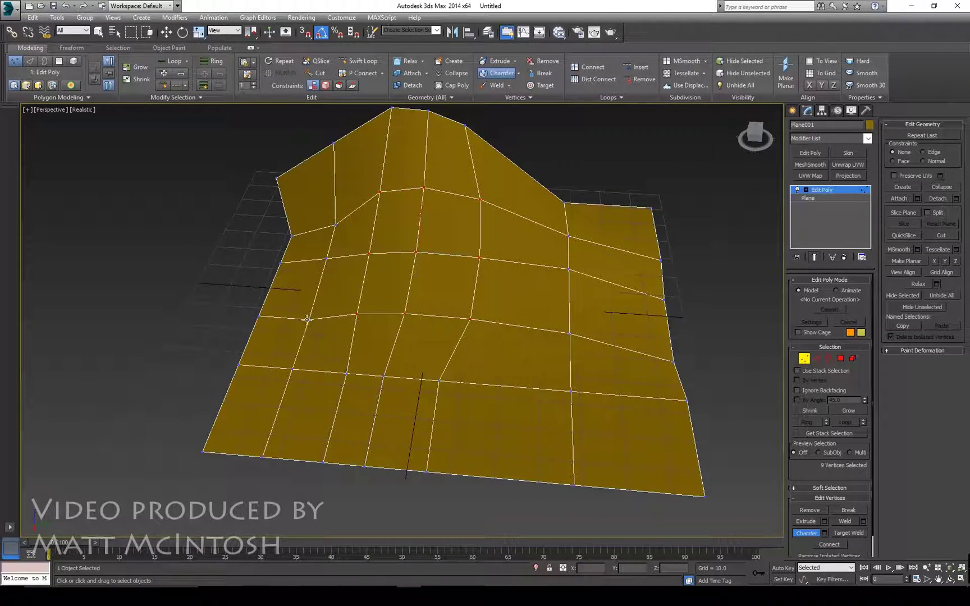
Step: Select the three interior vertices in the neighbouring line on the low side of the ridge and relax them
{"action": "middle_click_drag", "start_coordinate": [483, 333], "coordinate": [320, 277], "text": "alt"}
{"action": "middle_click_drag", "start_coordinate": [581, 277], "coordinate": [515, 293], "text": "alt"}
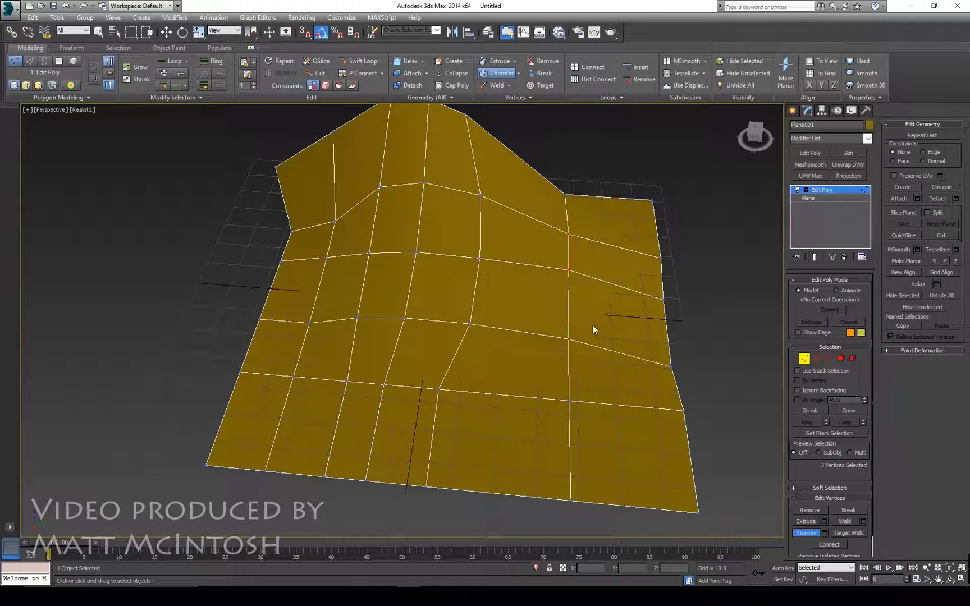
{"action": "left_click", "coordinate": [411, 61]}
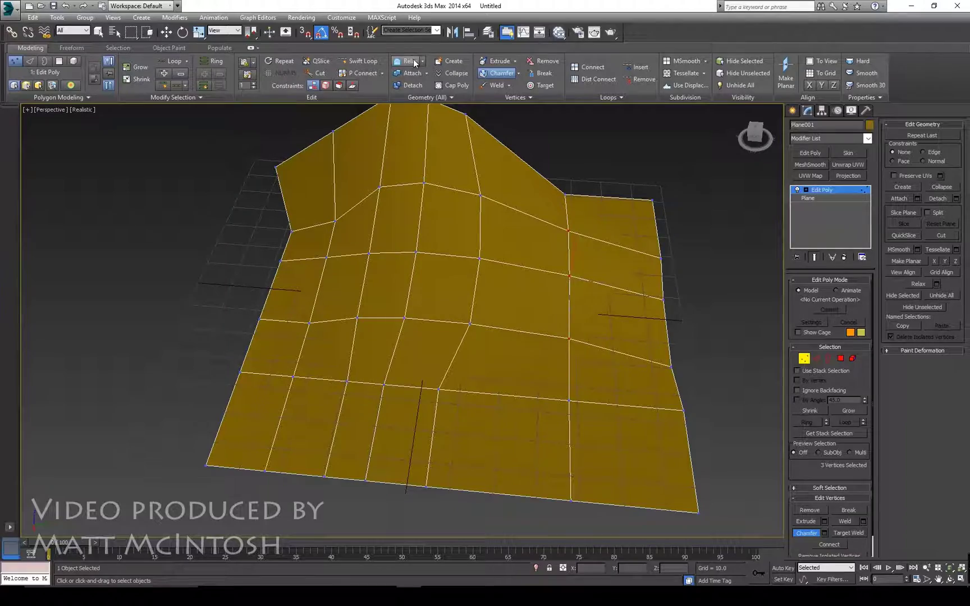
{"action": "middle_click_drag", "start_coordinate": [420, 240], "coordinate": [317, 265], "text": "alt"}
{"action": "middle_click_drag", "start_coordinate": [626, 271], "coordinate": [611, 317], "text": "alt"}
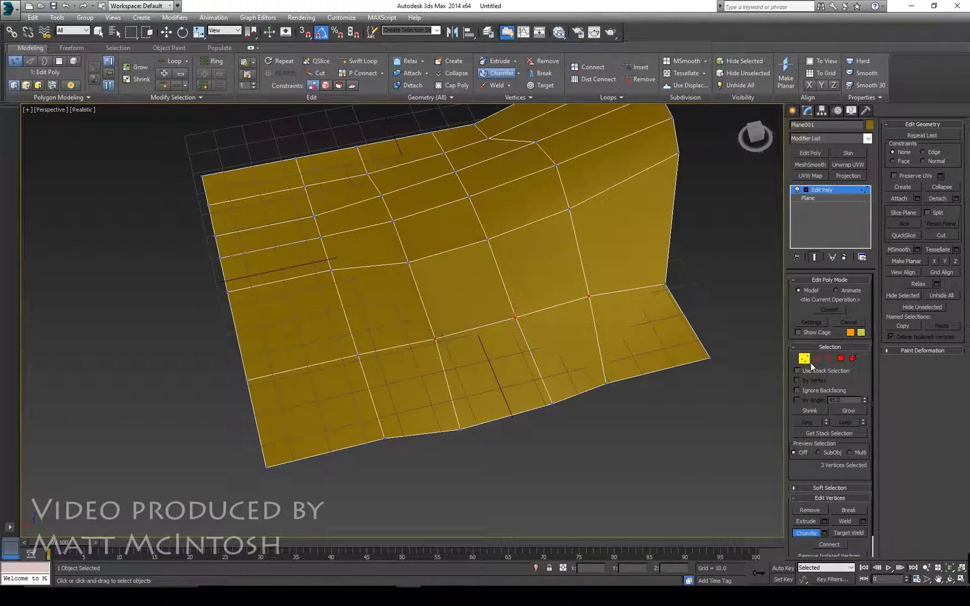
Step: Activate the Move tool and go through the edge, border, polygon and element sub-object levels, returning to polygon level
{"action": "key", "text": "w"}
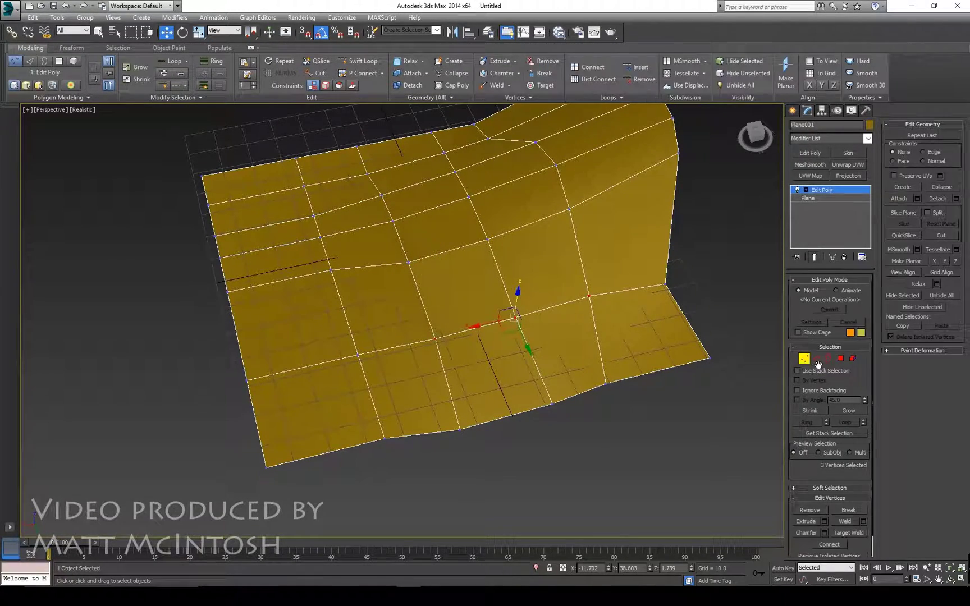
{"action": "left_click", "coordinate": [816, 358]}
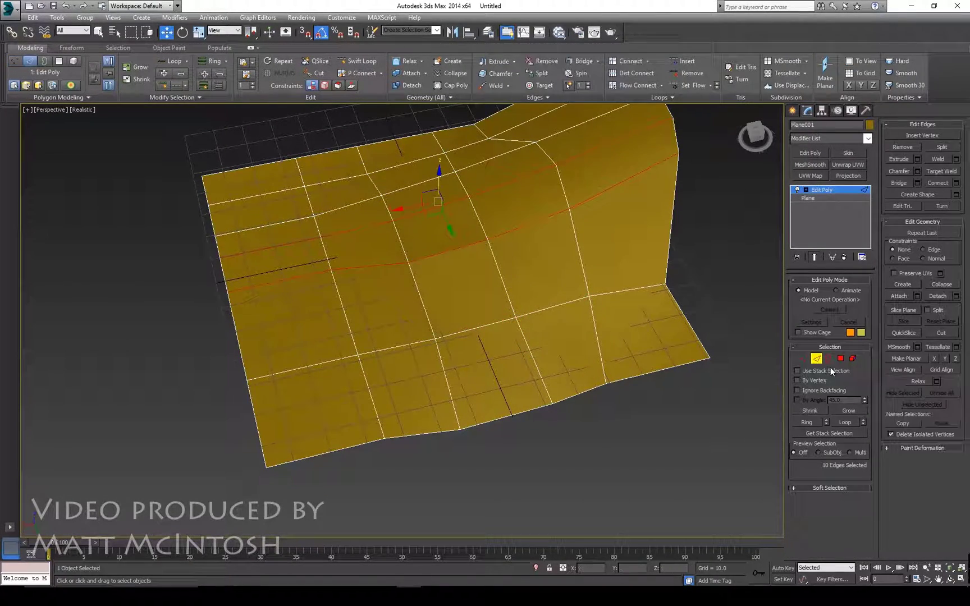
{"action": "left_click", "coordinate": [827, 362]}
{"action": "left_click", "coordinate": [840, 362]}
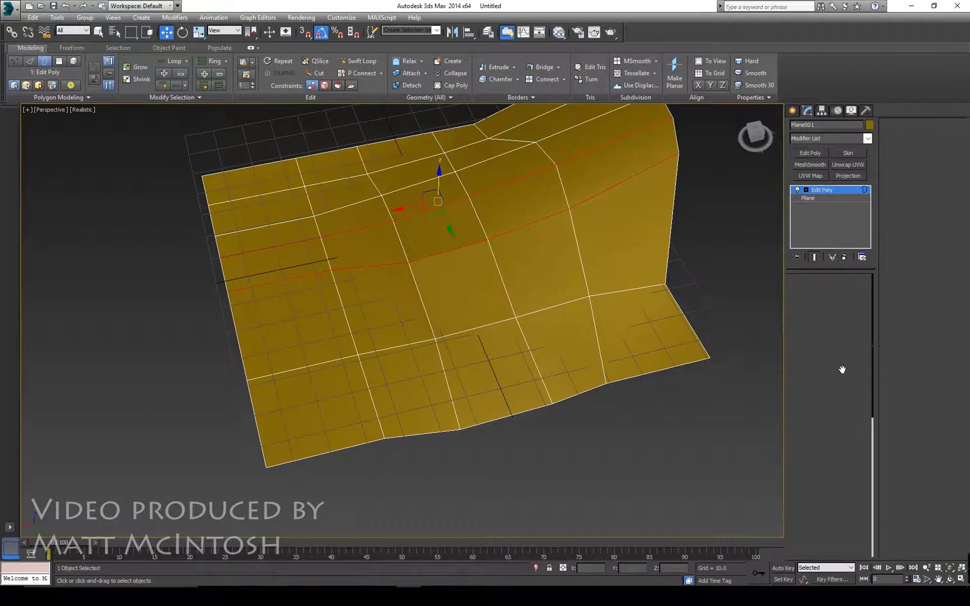
{"action": "left_click", "coordinate": [854, 360]}
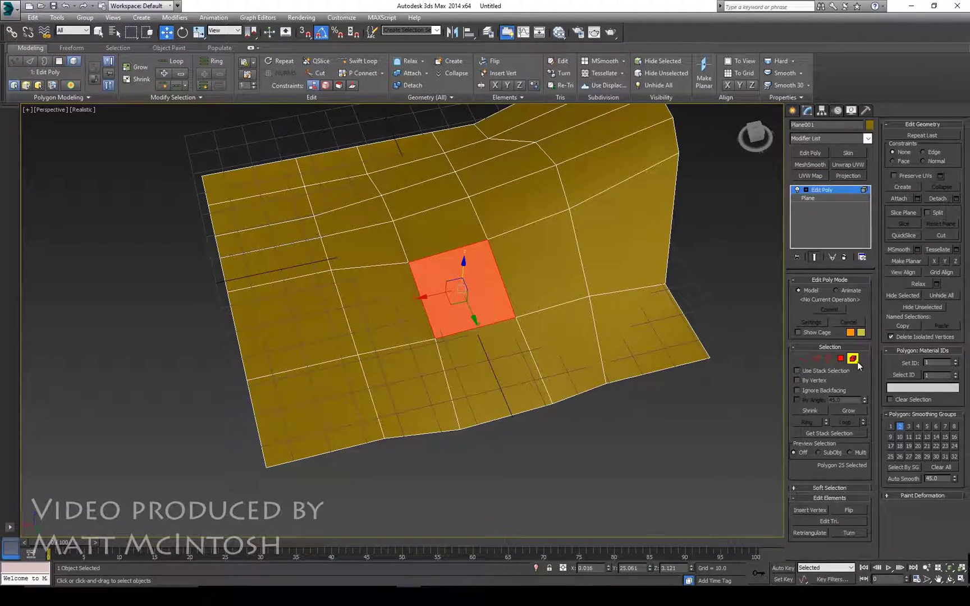
{"action": "left_click", "coordinate": [840, 359]}
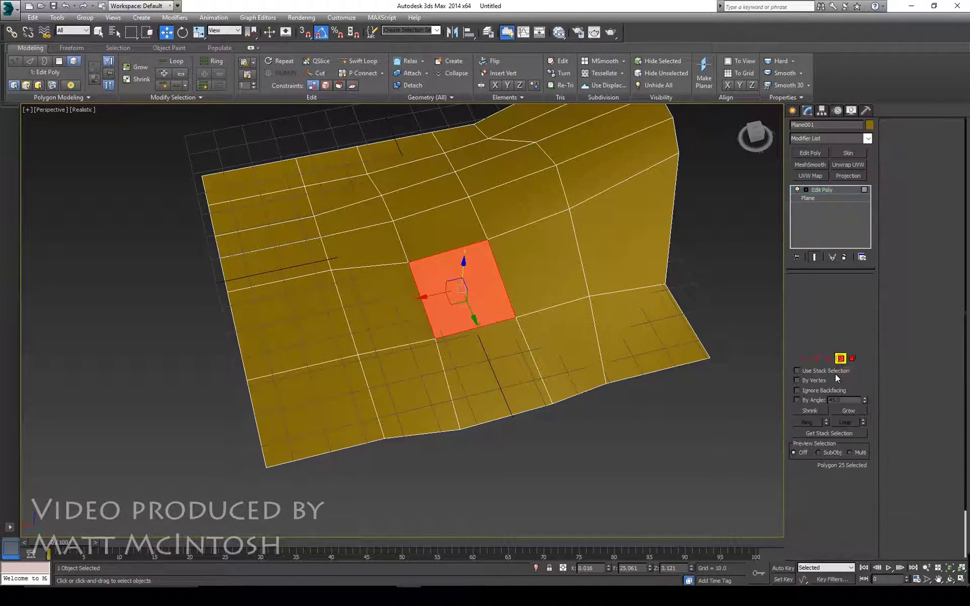
{"action": "middle_click_drag", "start_coordinate": [460, 276], "coordinate": [459, 288], "text": "alt"}
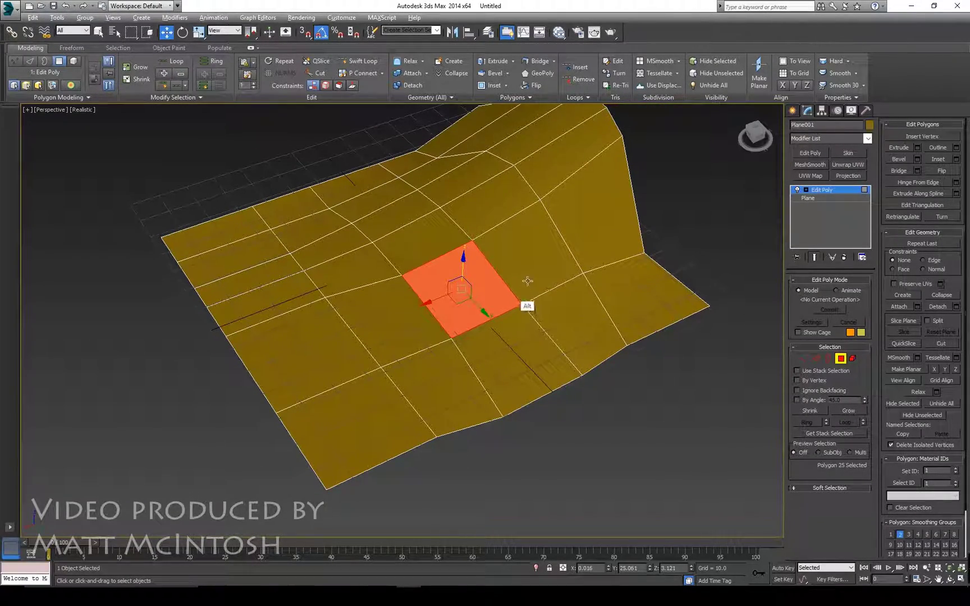
{"action": "middle_click_drag", "start_coordinate": [528, 281], "coordinate": [521, 269], "text": "alt"}
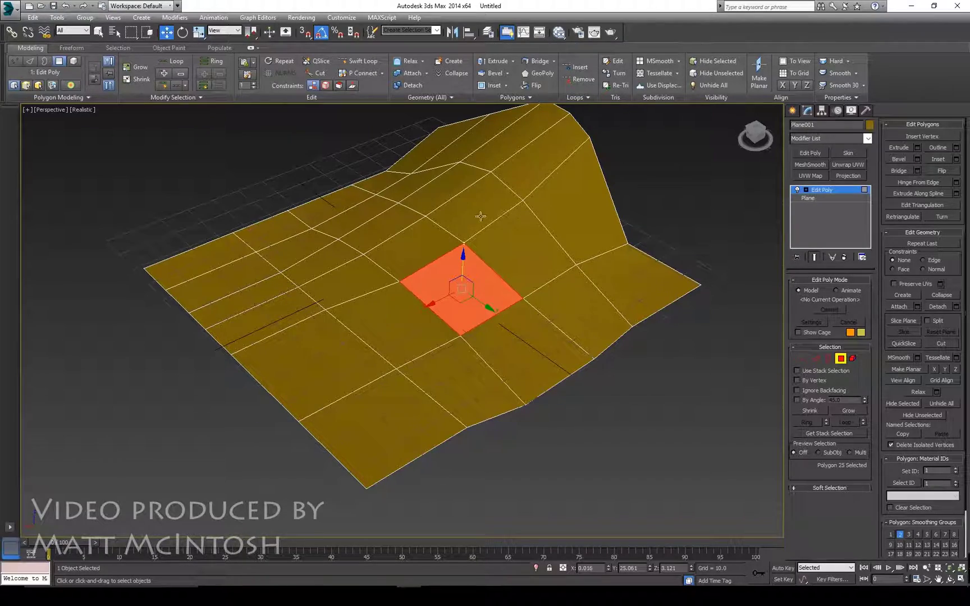
{"action": "mouse_move", "coordinate": [407, 221]}
{"action": "middle_mouse_down", "text": "alt"}
{"action": "mouse_move", "coordinate": [424, 275]}
{"action": "mouse_move", "coordinate": [401, 239]}
{"action": "middle_mouse_up", "text": "alt"}
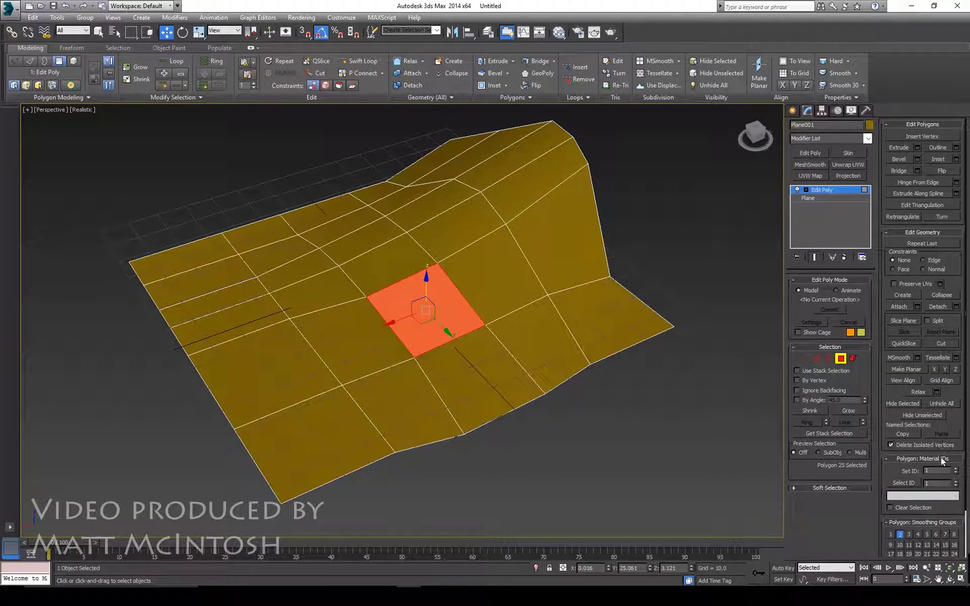
{"action": "middle_click_drag", "start_coordinate": [597, 303], "coordinate": [556, 315], "text": "alt"}
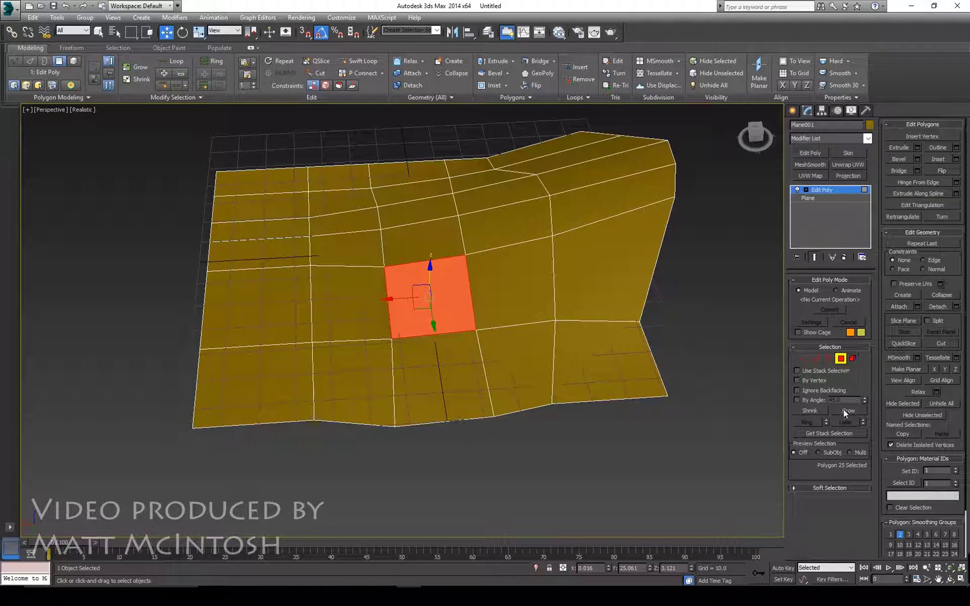
{"action": "middle_click_drag", "start_coordinate": [714, 273], "coordinate": [700, 261], "text": "alt"}
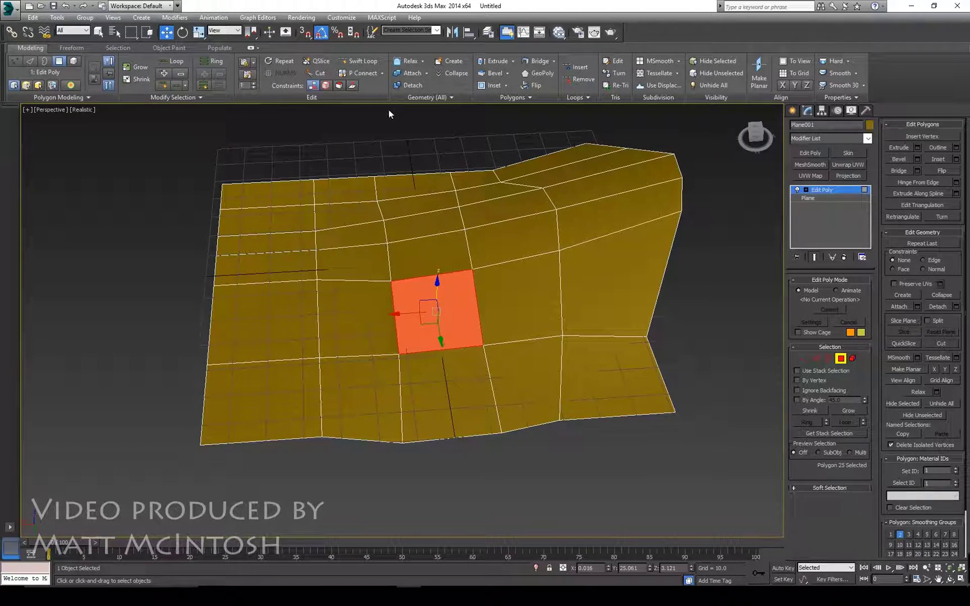
{"action": "middle_click_drag", "start_coordinate": [554, 282], "coordinate": [601, 324], "text": "alt"}
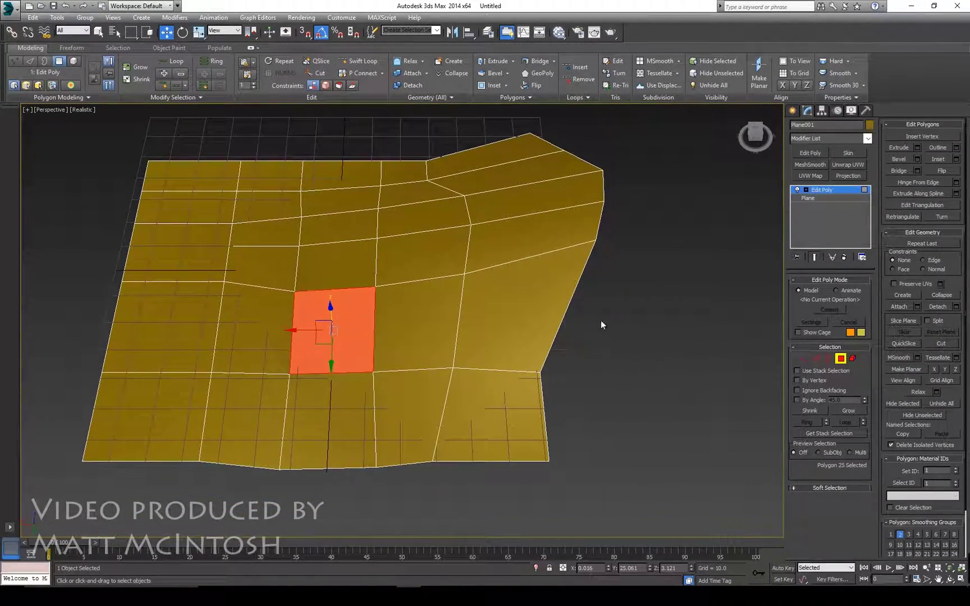
Step: At edge level, select the slanted outer edge of the large polygon on the flared side and extend a new polygon about 36 units outward along X
{"action": "left_click_drag", "start_coordinate": [563, 308], "coordinate": [569, 297]}
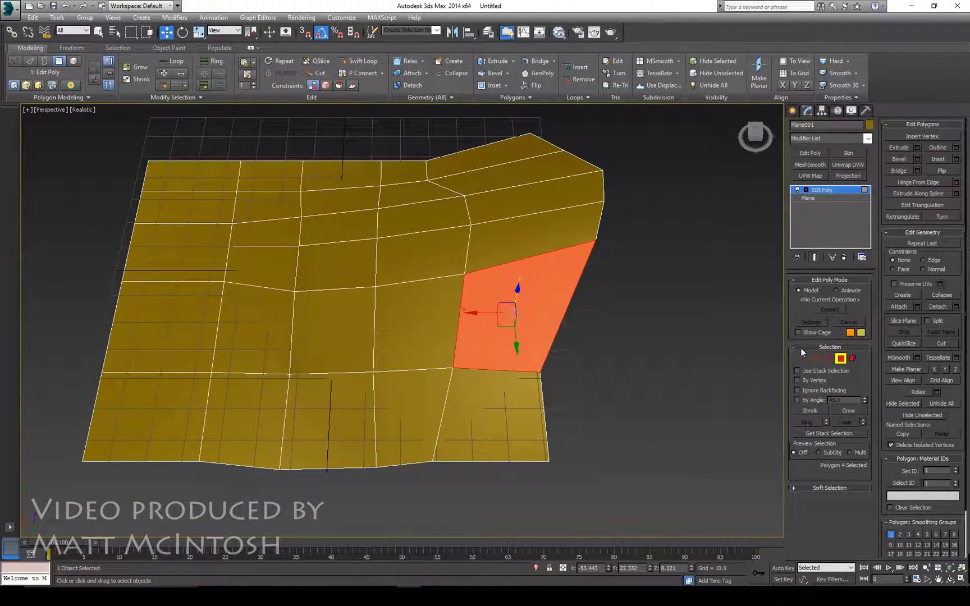
{"action": "left_click", "coordinate": [816, 359]}
{"action": "middle_click_drag", "start_coordinate": [533, 214], "coordinate": [574, 300], "text": "alt"}
{"action": "left_click", "coordinate": [539, 280]}
{"action": "middle_click_drag", "start_coordinate": [518, 240], "coordinate": [488, 238]}
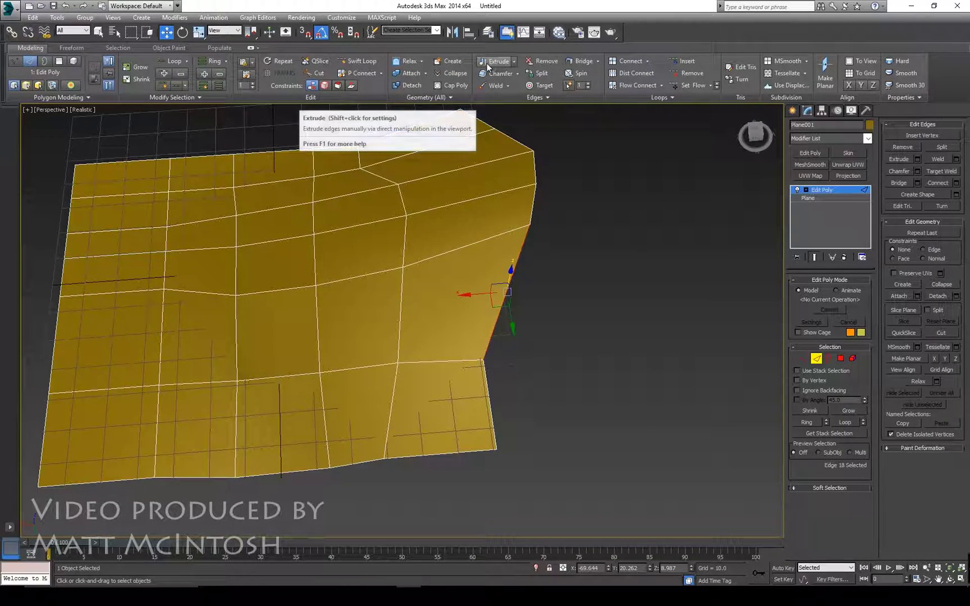
{"action": "middle_click_drag", "start_coordinate": [492, 290], "coordinate": [462, 282]}
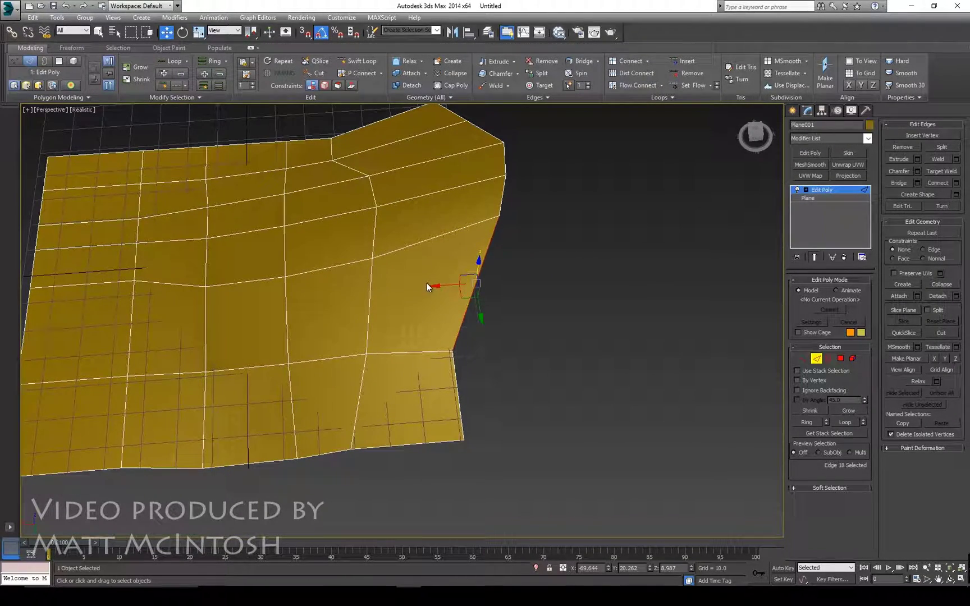
{"action": "key", "text": "shift"}
{"action": "left_click_drag", "start_coordinate": [433, 297], "coordinate": [556, 287], "text": "shift"}
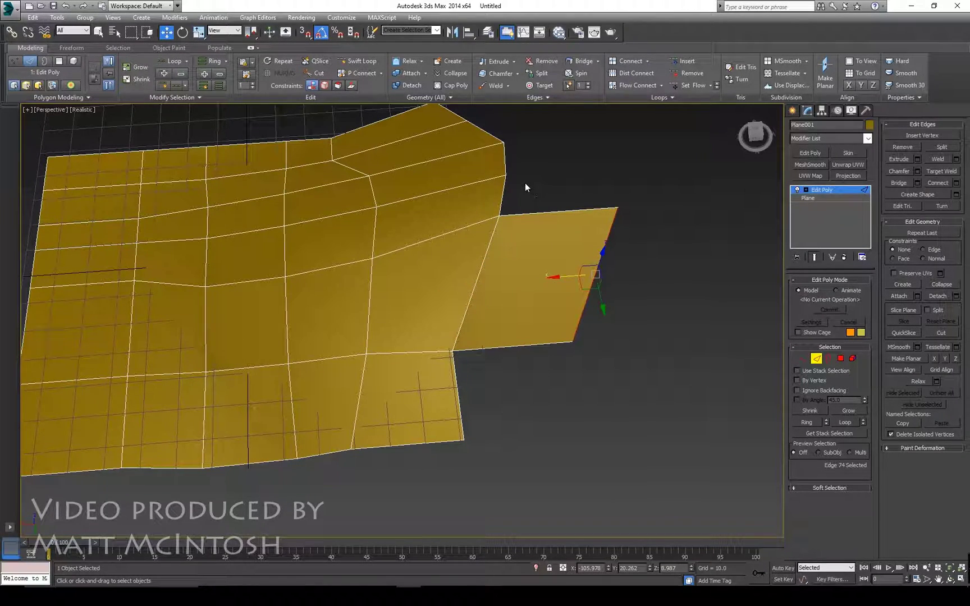
Step: Select the short outer edge just above the flared side's corner and extend a new polygon outward along X
{"action": "left_click", "coordinate": [509, 164]}
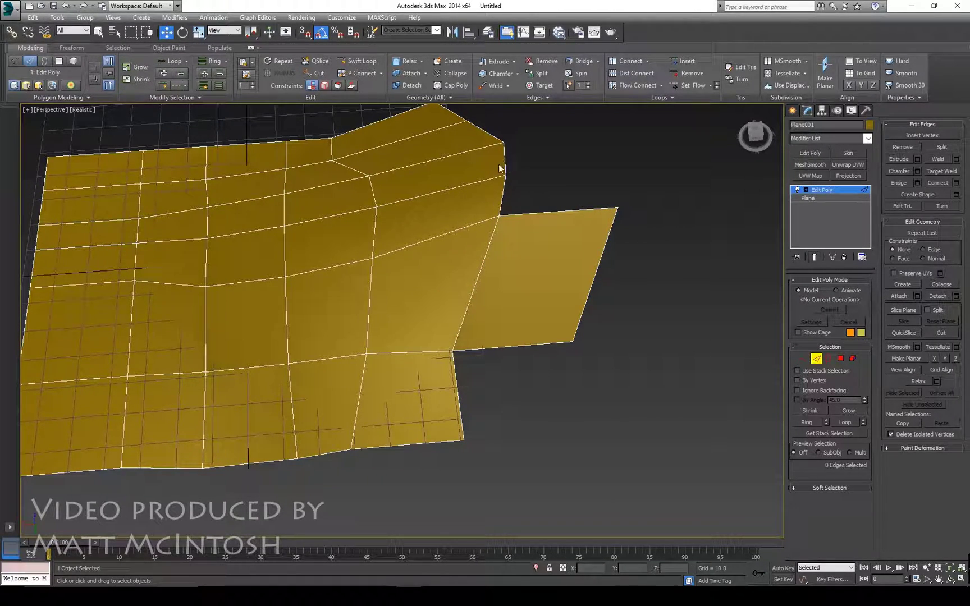
{"action": "left_click", "coordinate": [502, 163]}
{"action": "left_click_drag", "start_coordinate": [471, 162], "coordinate": [569, 151], "text": "shift"}
Step: Select three adjoining edges on the neighbouring border, extend a row of polygons outward along Y, and lower its outer edges along Z
{"action": "middle_click_drag", "start_coordinate": [584, 206], "coordinate": [620, 253], "text": "alt"}
{"action": "left_click", "coordinate": [488, 416]}
{"action": "left_click", "coordinate": [409, 422], "text": "ctrl"}
{"action": "left_click", "coordinate": [362, 429], "text": "ctrl"}
{"action": "middle_click_drag", "start_coordinate": [378, 409], "coordinate": [465, 367]}
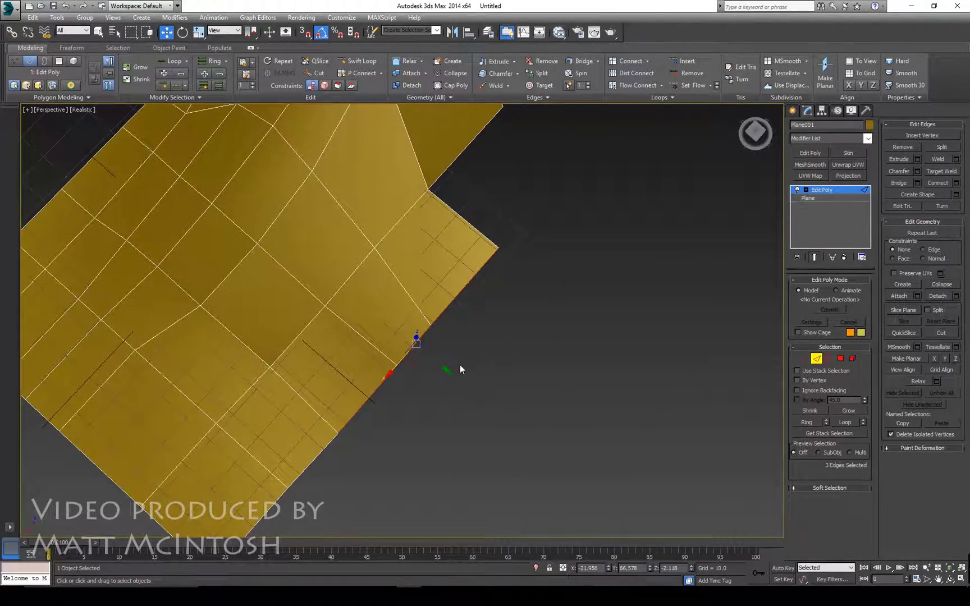
{"action": "left_click_drag", "start_coordinate": [444, 370], "coordinate": [619, 432], "text": "shift"}
{"action": "middle_click_drag", "start_coordinate": [619, 433], "coordinate": [572, 324], "text": "alt"}
{"action": "left_click_drag", "start_coordinate": [562, 316], "coordinate": [563, 412], "text": "shift"}
Step: Insert an edge loop across the middle of the new three-polygon extension and move it to form a bend
{"action": "middle_click_drag", "start_coordinate": [517, 346], "coordinate": [401, 335], "text": "alt"}
{"action": "left_click", "coordinate": [526, 279]}
{"action": "left_click", "coordinate": [684, 62]}
{"action": "middle_click_drag", "start_coordinate": [416, 285], "coordinate": [458, 288], "text": "alt"}
{"action": "left_click_drag", "start_coordinate": [457, 288], "coordinate": [476, 259]}
Step: Chamfer the three-edge loop at the extension's bend to round it
{"action": "middle_click_drag", "start_coordinate": [477, 259], "coordinate": [435, 293], "text": "alt"}
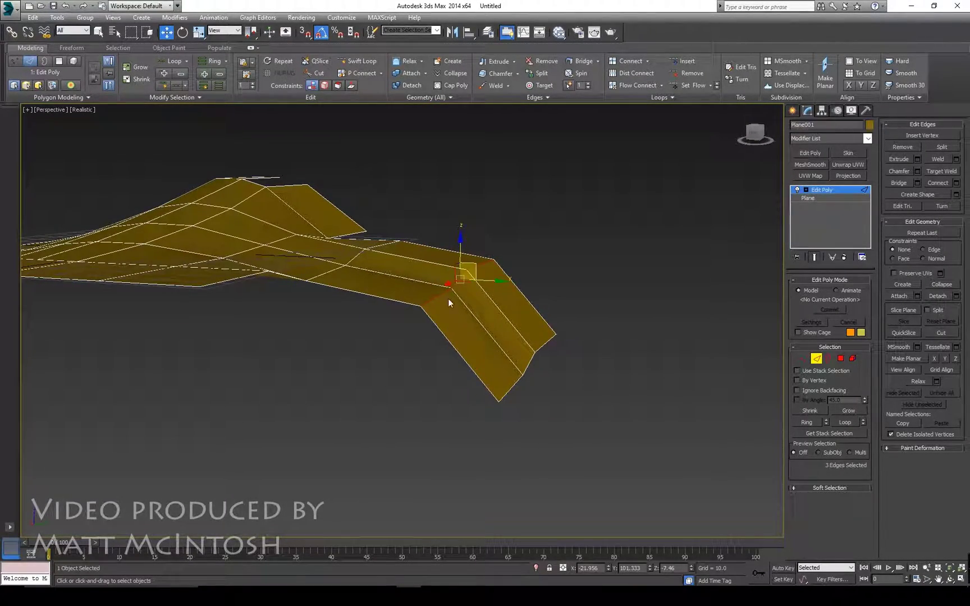
{"action": "left_click", "coordinate": [484, 73]}
{"action": "left_click_drag", "start_coordinate": [439, 305], "coordinate": [376, 250]}
{"action": "middle_click_drag", "start_coordinate": [376, 249], "coordinate": [415, 280], "text": "alt"}
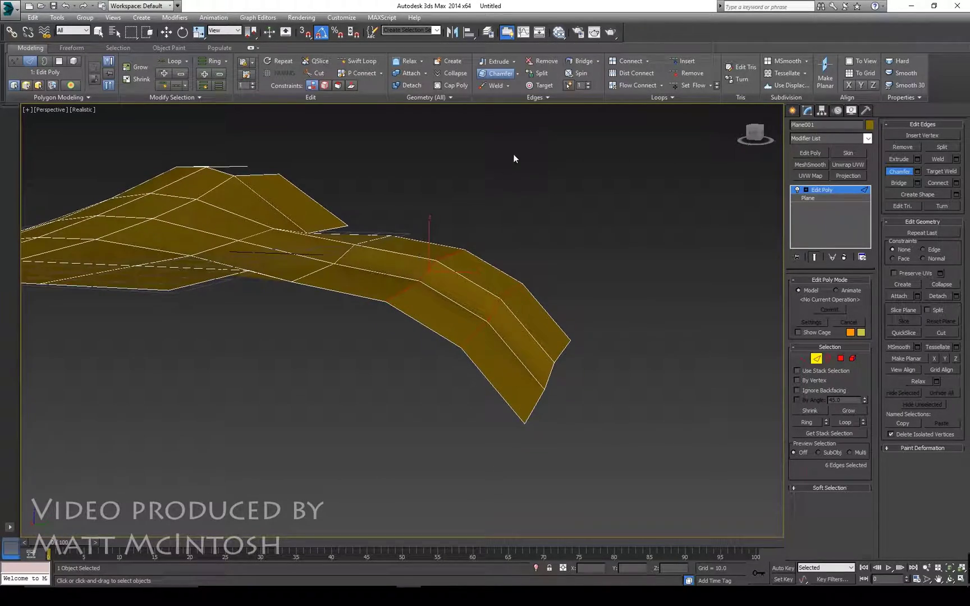
Step: Use Swift Loop to add an edge loop midway between the chamfered edges, and return to the Move tool
{"action": "left_click", "coordinate": [356, 61]}
{"action": "left_click", "coordinate": [457, 293]}
{"action": "scroll", "coordinate": [525, 249], "scroll_direction": "up", "scroll_amount": 3}
{"action": "mouse_move", "coordinate": [525, 250]}
{"action": "middle_mouse_down", "text": "alt"}
{"action": "mouse_move", "coordinate": [537, 239]}
{"action": "mouse_move", "coordinate": [527, 242]}
{"action": "middle_mouse_up", "text": "alt"}
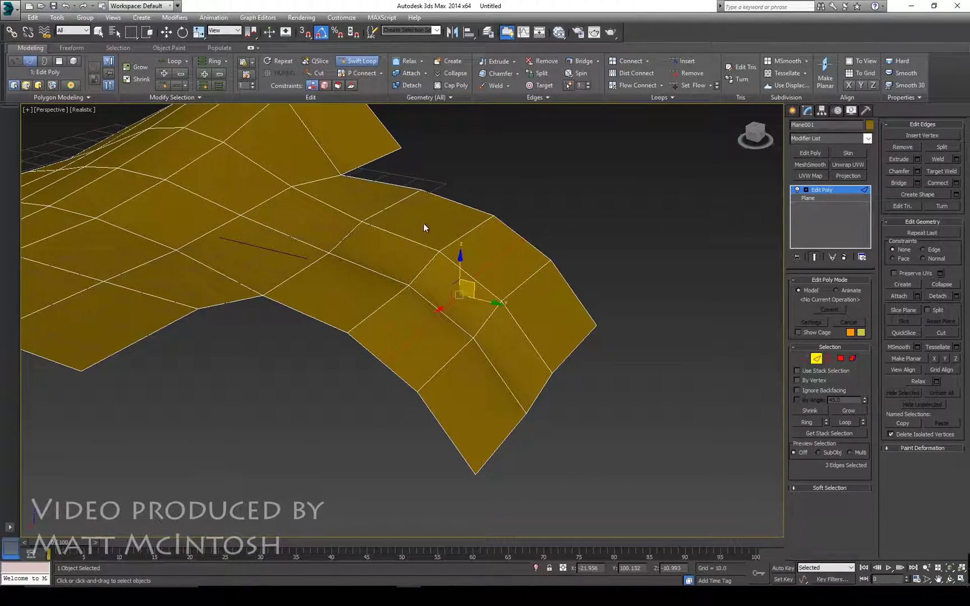
{"action": "key", "text": "w"}
{"action": "middle_click_drag", "start_coordinate": [430, 276], "coordinate": [520, 238], "text": "alt"}
Step: At vertex level, relax the pairs of interior vertices on the first and last cross lines of the extension's bend
{"action": "left_click", "coordinate": [804, 359]}
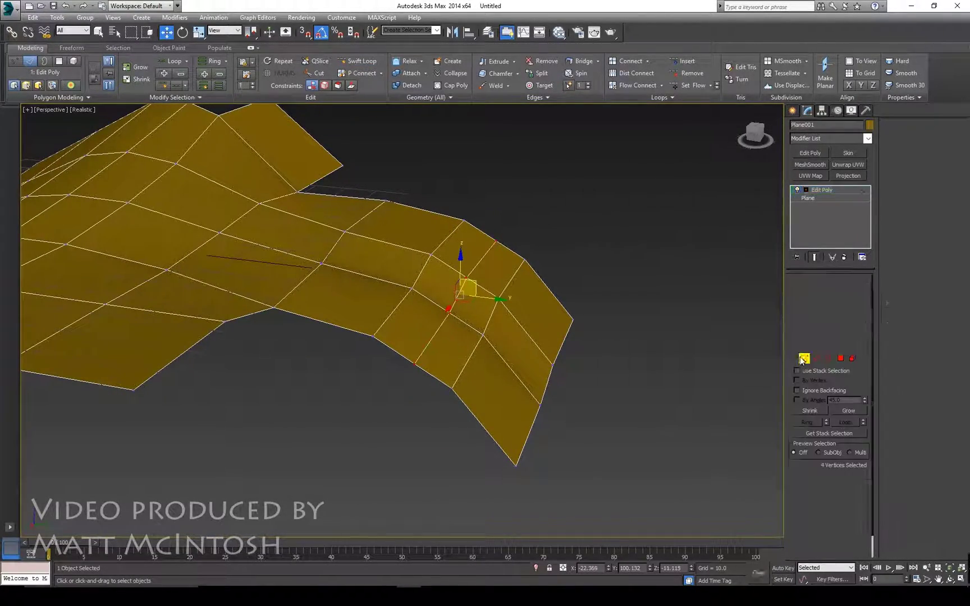
{"action": "middle_click_drag", "start_coordinate": [454, 134], "coordinate": [405, 220], "text": "alt"}
{"action": "left_click_drag", "start_coordinate": [391, 332], "coordinate": [440, 230]}
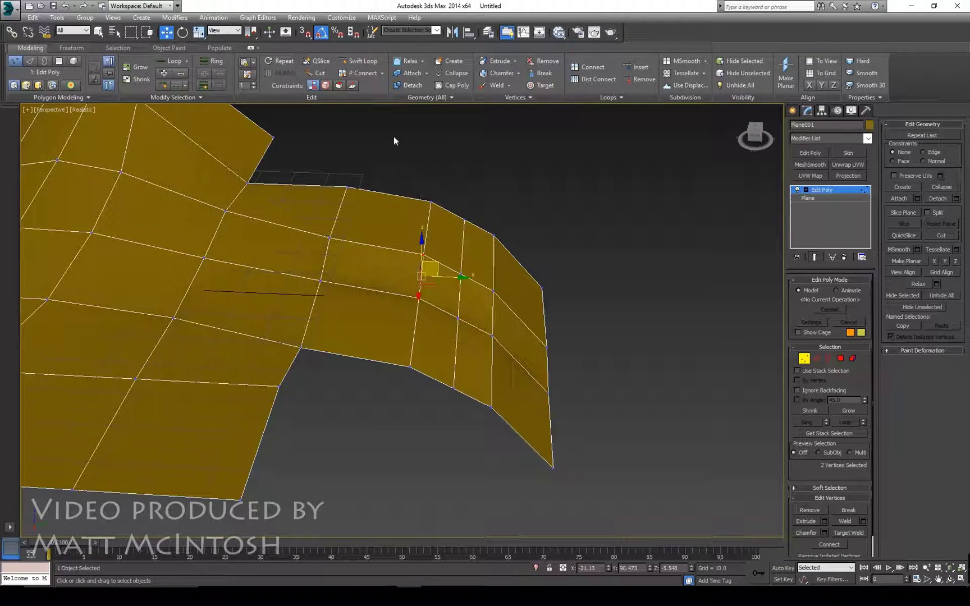
{"action": "left_click", "coordinate": [408, 61]}
{"action": "left_click_drag", "start_coordinate": [488, 341], "coordinate": [505, 288]}
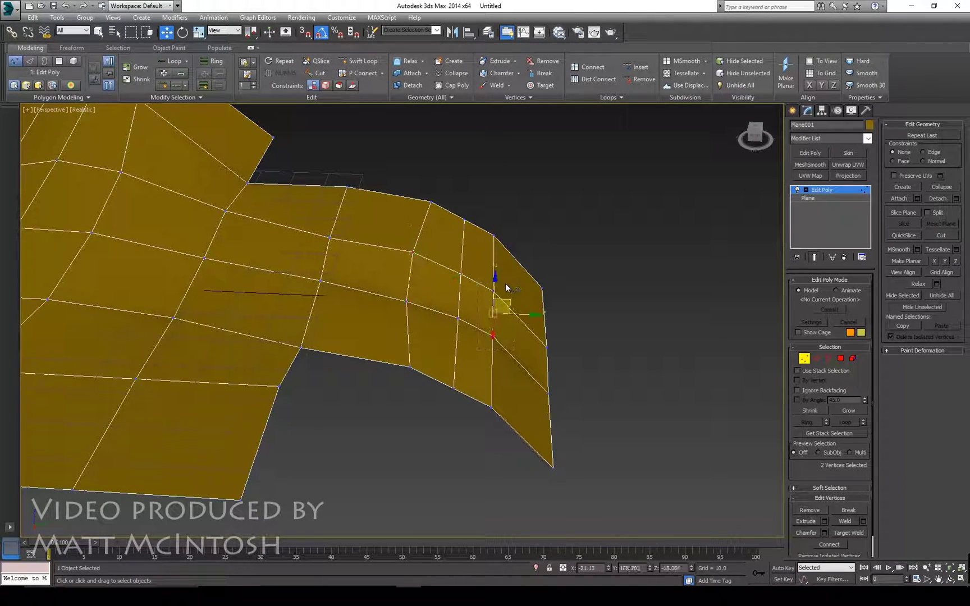
{"action": "left_click", "coordinate": [410, 63]}
Step: Relax another group of vertices on the extension and clear the vertex selection
{"action": "middle_click_drag", "start_coordinate": [482, 163], "coordinate": [436, 328], "text": "alt"}
{"action": "left_click_drag", "start_coordinate": [562, 204], "coordinate": [562, 205]}
{"action": "left_click", "coordinate": [418, 63]}
{"action": "middle_click_drag", "start_coordinate": [336, 245], "coordinate": [427, 303], "text": "alt"}
{"action": "left_click_drag", "start_coordinate": [349, 352], "coordinate": [377, 342]}
Step: At polygon level, use Cut to draw a line of edges from the extension's side border through the flared polygons to the opposite border
{"action": "middle_click_drag", "start_coordinate": [377, 341], "coordinate": [524, 169], "text": "alt"}
{"action": "middle_click_drag", "start_coordinate": [502, 238], "coordinate": [603, 507], "text": "alt"}
{"action": "middle_click_drag", "start_coordinate": [463, 273], "coordinate": [647, 229], "text": "alt"}
{"action": "middle_click_drag", "start_coordinate": [478, 320], "coordinate": [466, 185], "text": "alt"}
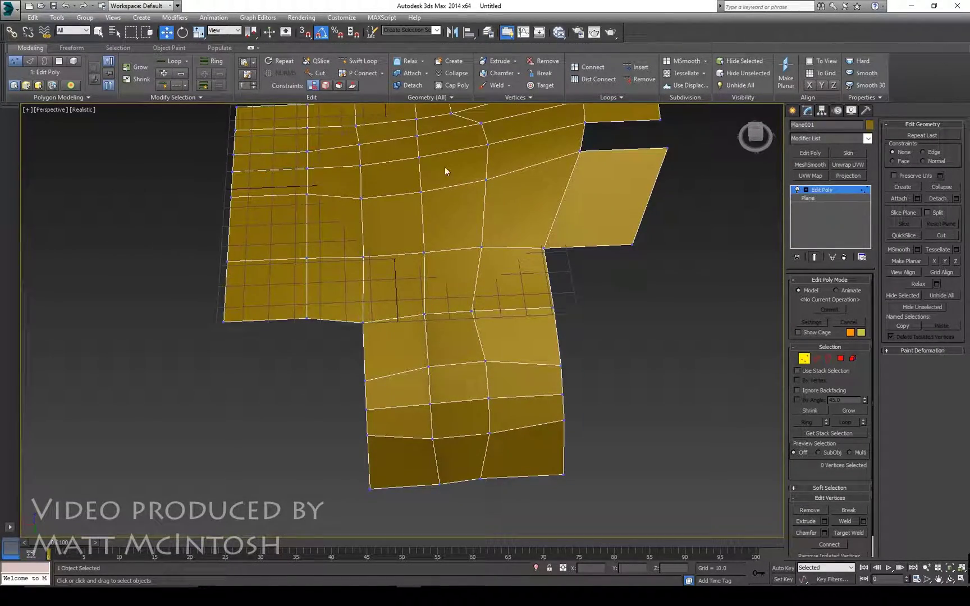
{"action": "left_click", "coordinate": [840, 358]}
{"action": "key", "text": "alt+c"}
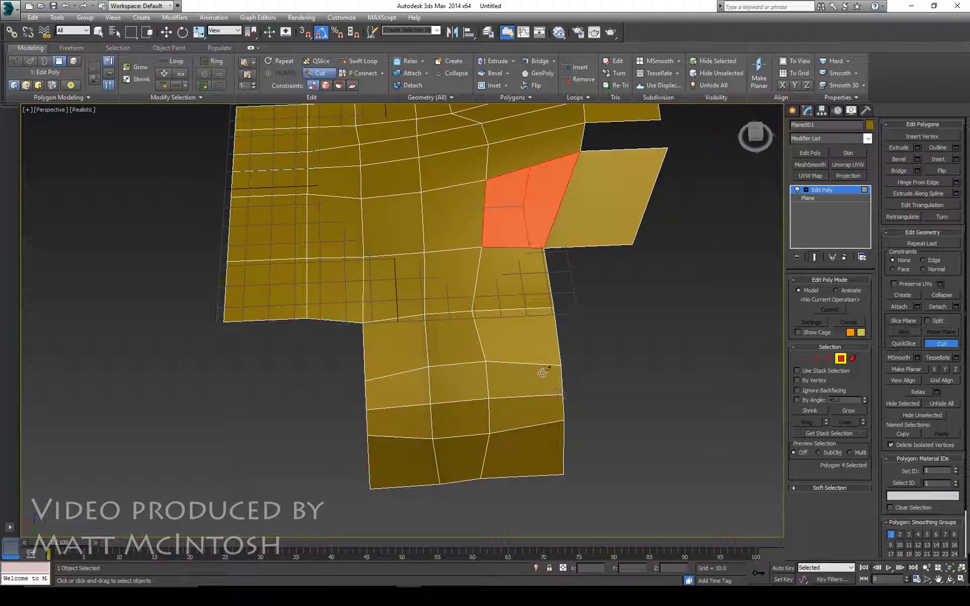
{"action": "left_click", "coordinate": [524, 362]}
{"action": "left_click", "coordinate": [511, 309]}
{"action": "left_click", "coordinate": [514, 246]}
{"action": "left_click", "coordinate": [527, 170]}
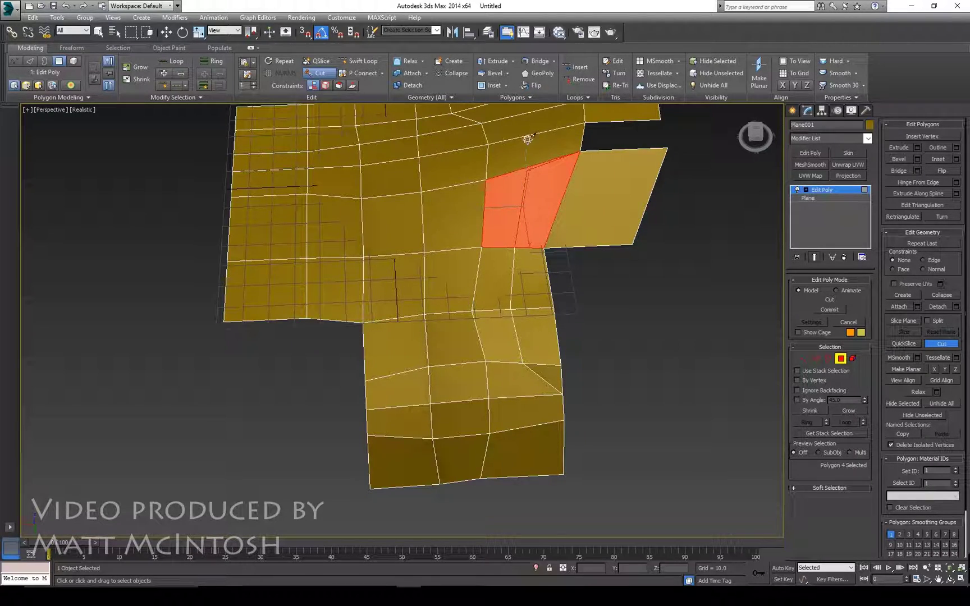
{"action": "middle_click_drag", "start_coordinate": [471, 147], "coordinate": [497, 171]}
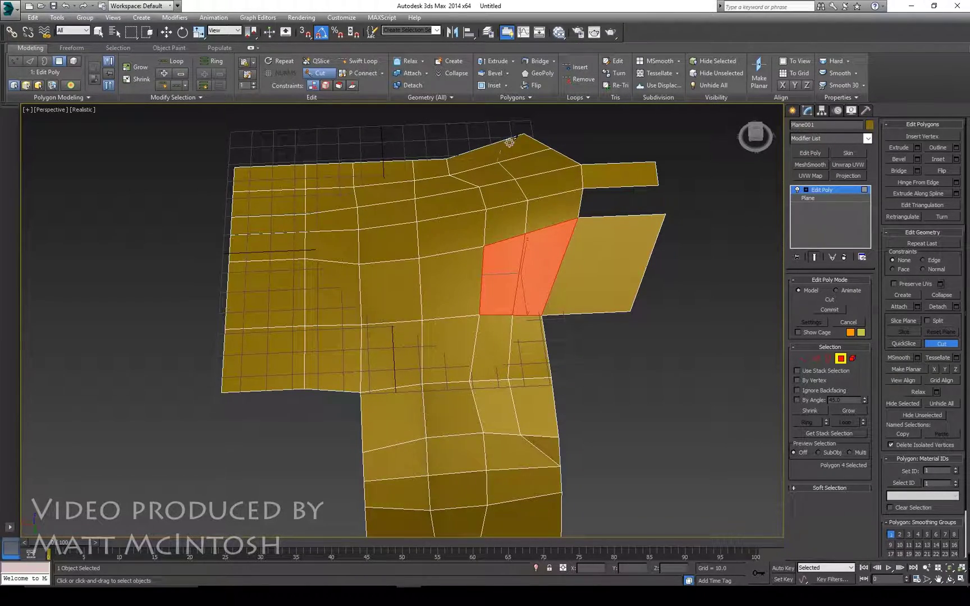
{"action": "left_click", "coordinate": [487, 146]}
Step: Cut a second line of edges across the mesh from an interior grid vertex to the flared side's border, and finish cutting
{"action": "middle_click_drag", "start_coordinate": [424, 163], "coordinate": [528, 232], "text": "alt"}
{"action": "middle_click_drag", "start_coordinate": [396, 258], "coordinate": [409, 285]}
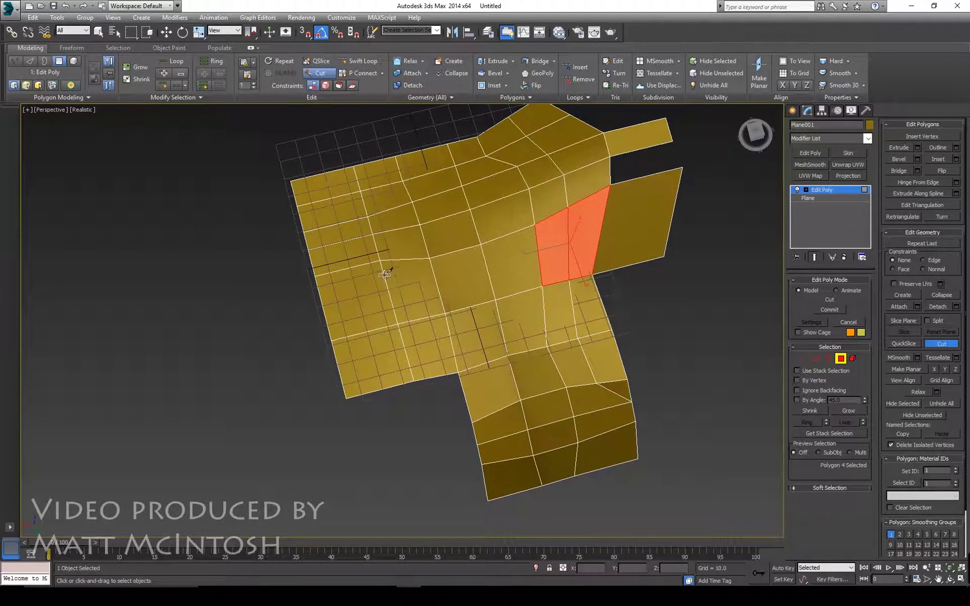
{"action": "left_click", "coordinate": [438, 287]}
{"action": "left_click", "coordinate": [491, 276]}
{"action": "left_click", "coordinate": [537, 255]}
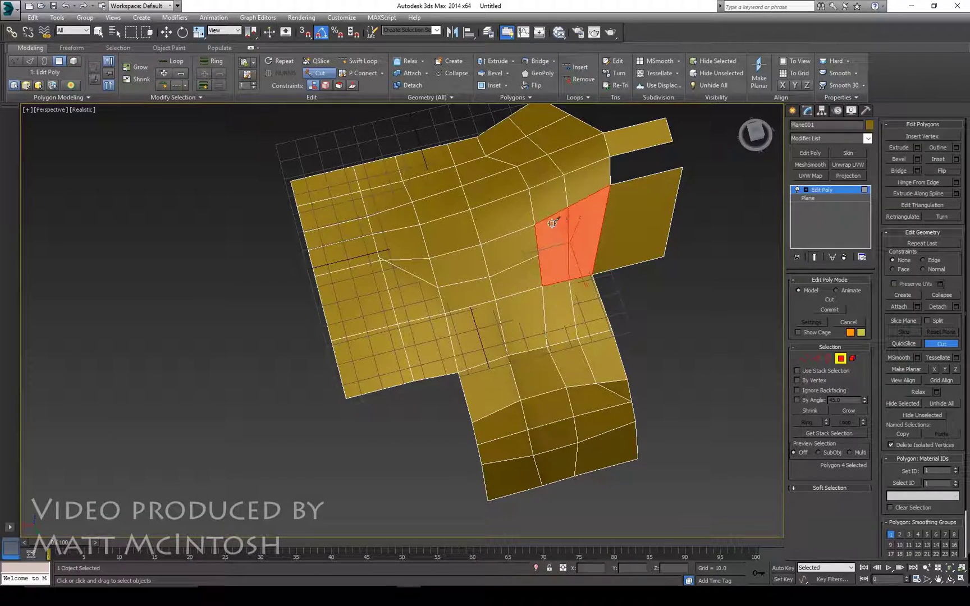
{"action": "left_click", "coordinate": [611, 174]}
{"action": "scroll", "coordinate": [591, 212], "scroll_direction": "up", "scroll_amount": 5}
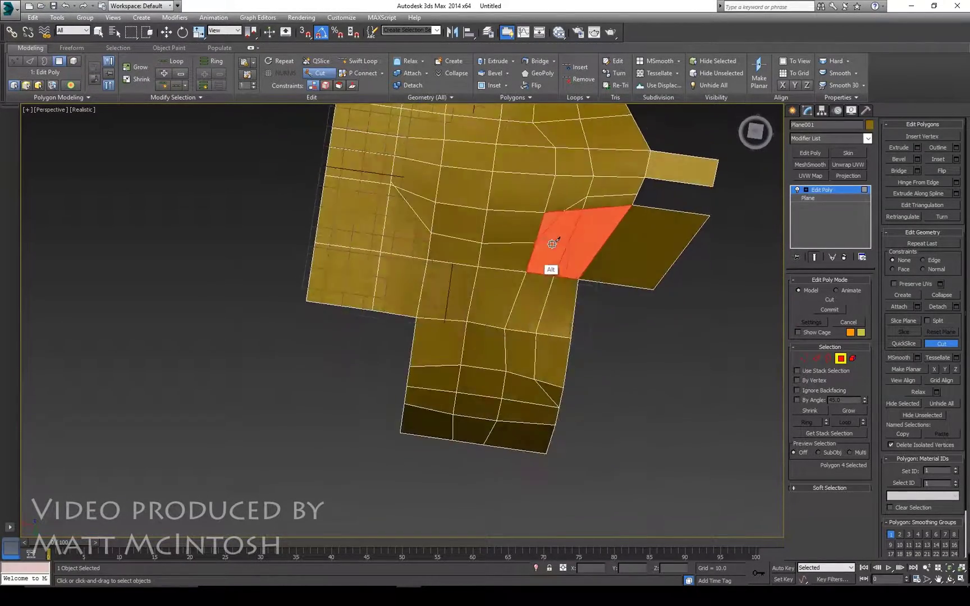
{"action": "right_click", "coordinate": [581, 248]}
{"action": "key", "text": "w"}
Step: At vertex level, target-weld the stray vertices at the start of the second cut into the neighbouring grid vertex
{"action": "middle_click_drag", "start_coordinate": [567, 281], "coordinate": [586, 224], "text": "alt"}
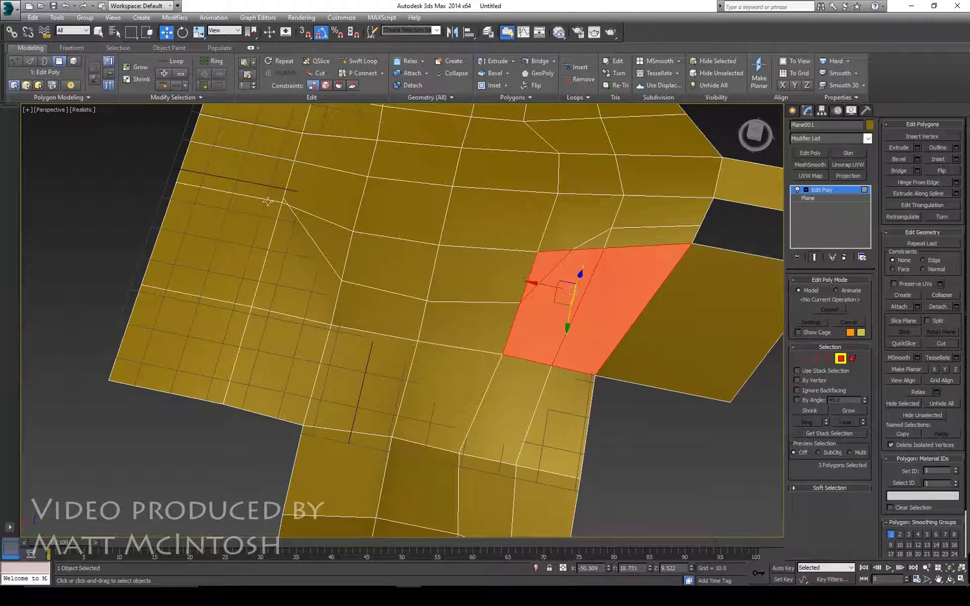
{"action": "left_click", "coordinate": [805, 356]}
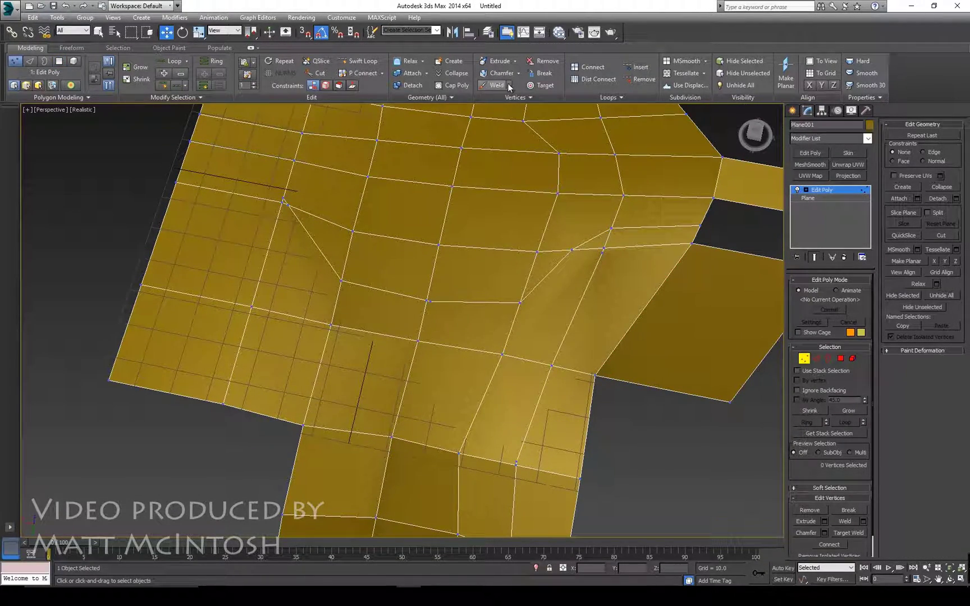
{"action": "left_click", "coordinate": [539, 85]}
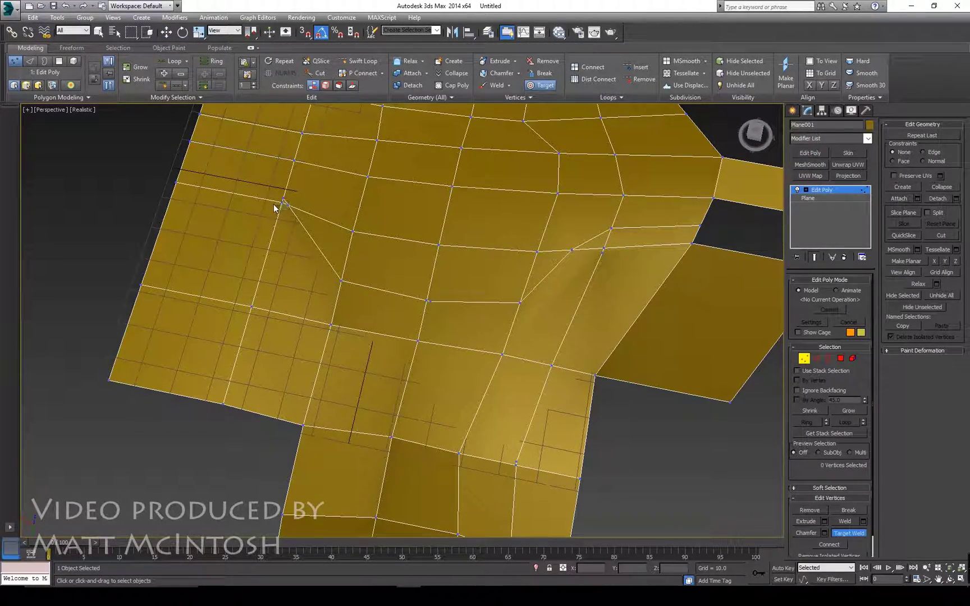
{"action": "scroll", "coordinate": [238, 198], "scroll_direction": "up", "scroll_amount": 8, "text": "alt"}
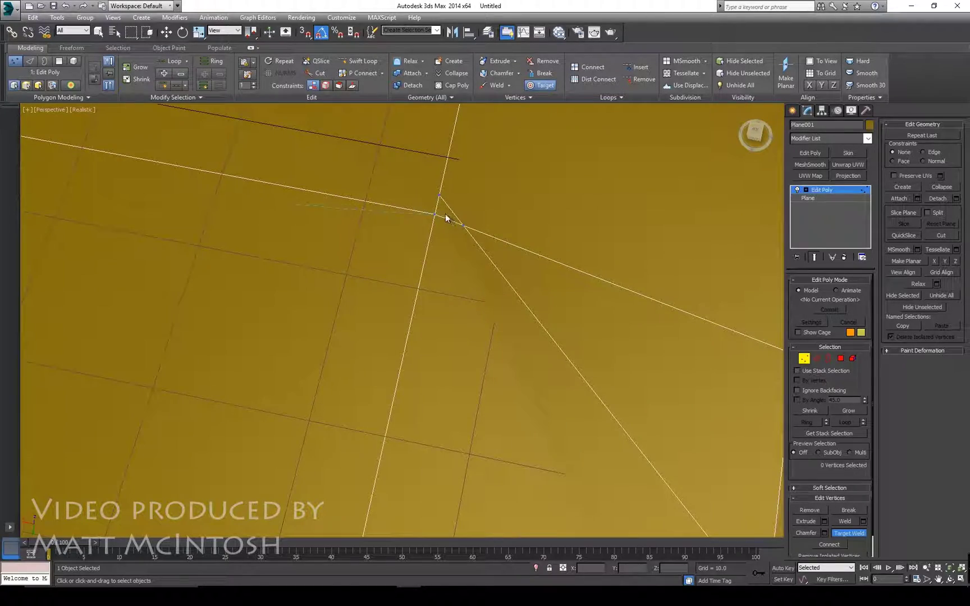
{"action": "left_click", "coordinate": [436, 214]}
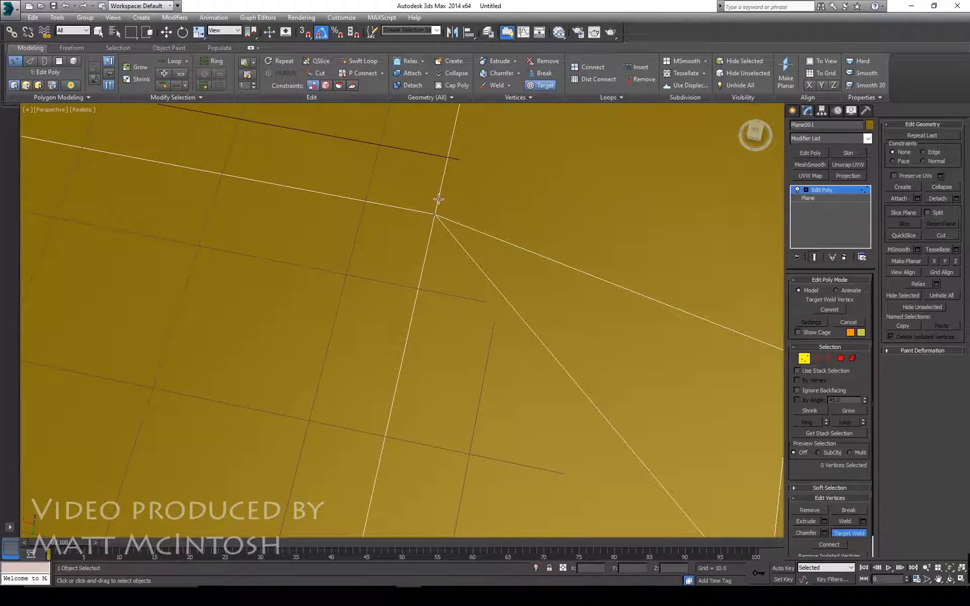
Step: Target-weld the stray vertices near the flared side, where the two cuts cross, into the grid-line vertex
{"action": "scroll", "coordinate": [436, 219], "scroll_direction": "down", "scroll_amount": 8}
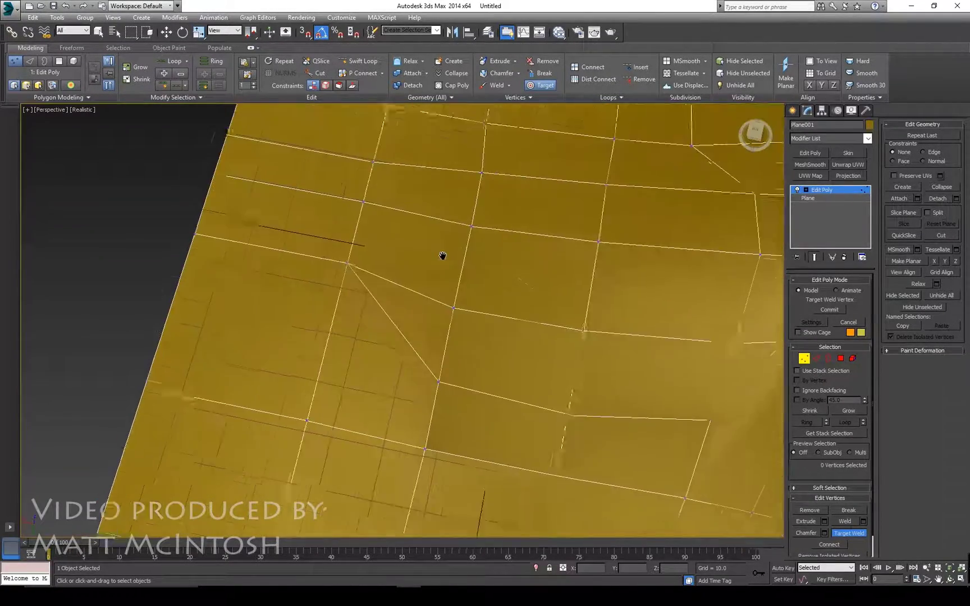
{"action": "middle_click_drag", "start_coordinate": [453, 234], "coordinate": [391, 269], "text": "alt"}
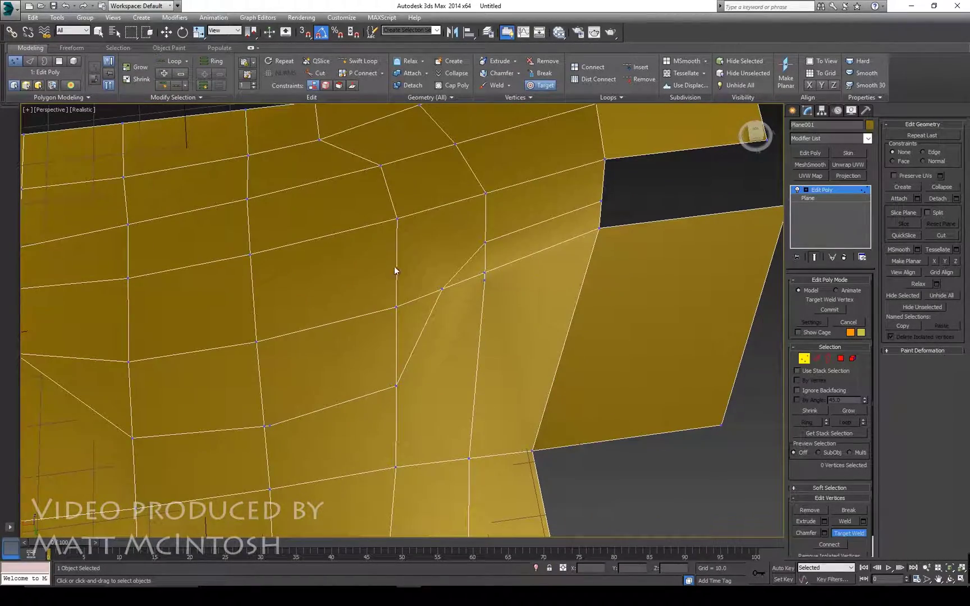
{"action": "right_click", "coordinate": [469, 273]}
{"action": "left_click", "coordinate": [485, 274]}
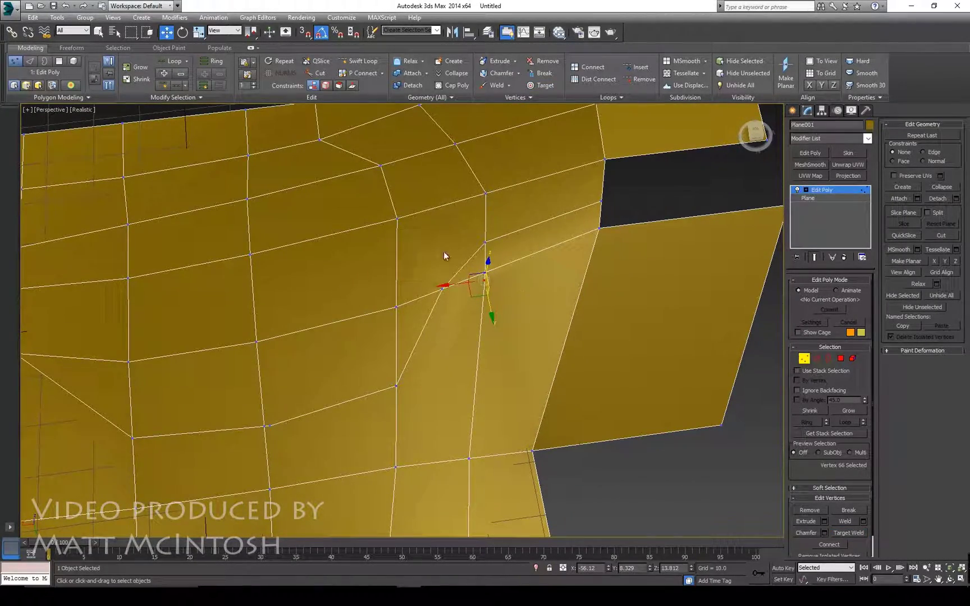
{"action": "left_click", "coordinate": [540, 85]}
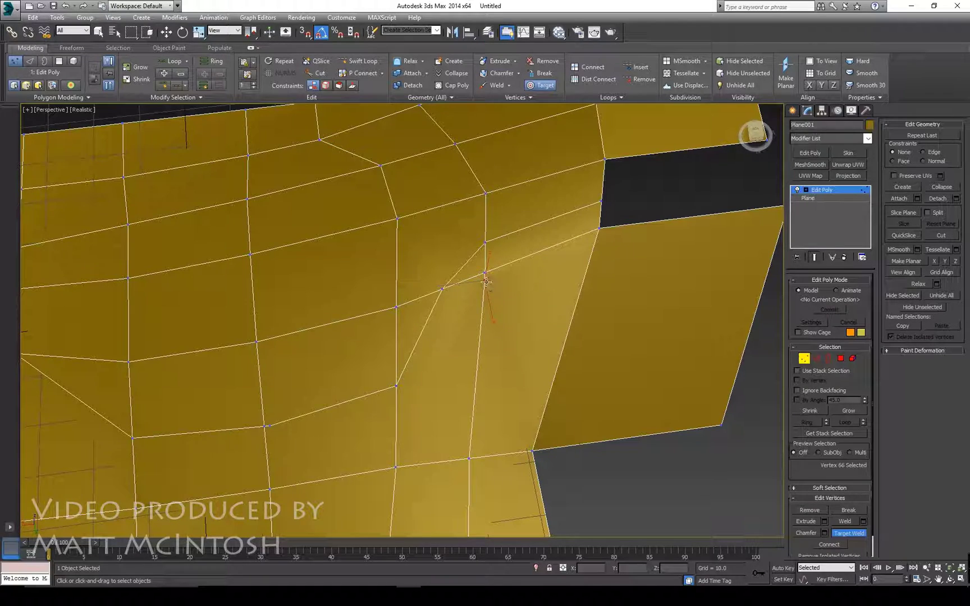
{"action": "left_click", "coordinate": [485, 275]}
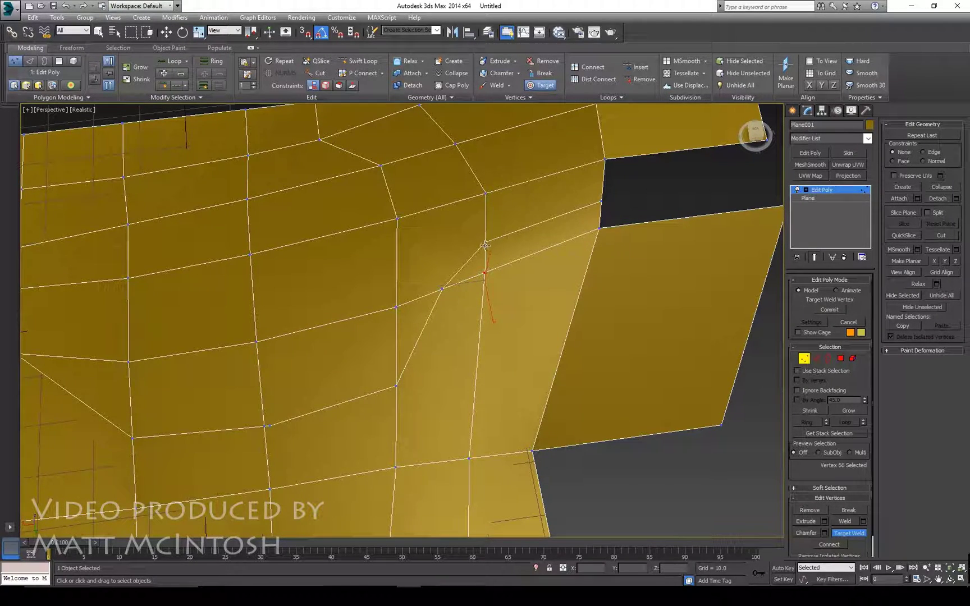
{"action": "left_click", "coordinate": [485, 273]}
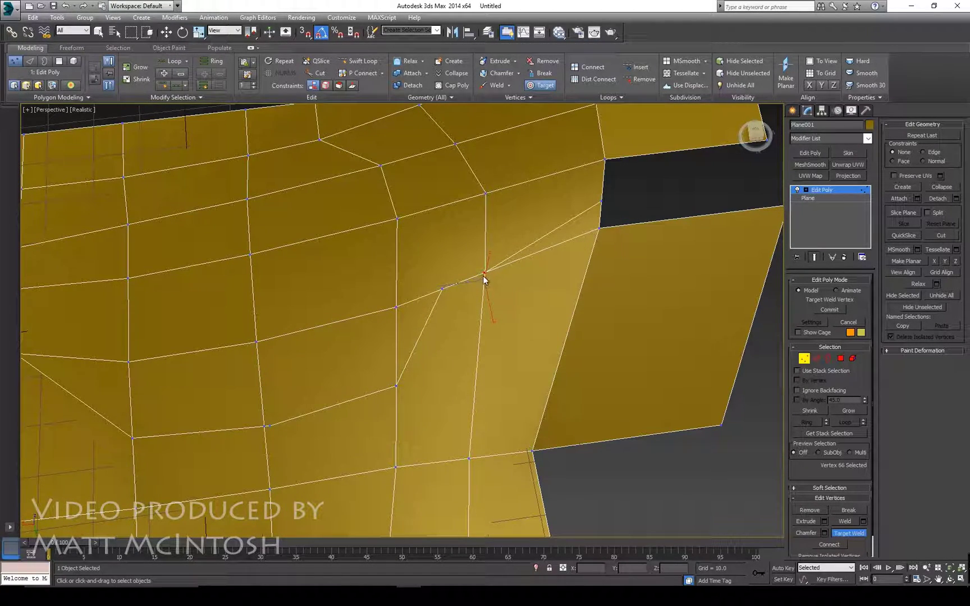
Step: Target-weld the duplicate vertices in the middle of the second cut line into one
{"action": "middle_click_drag", "start_coordinate": [476, 284], "coordinate": [484, 332], "text": "alt"}
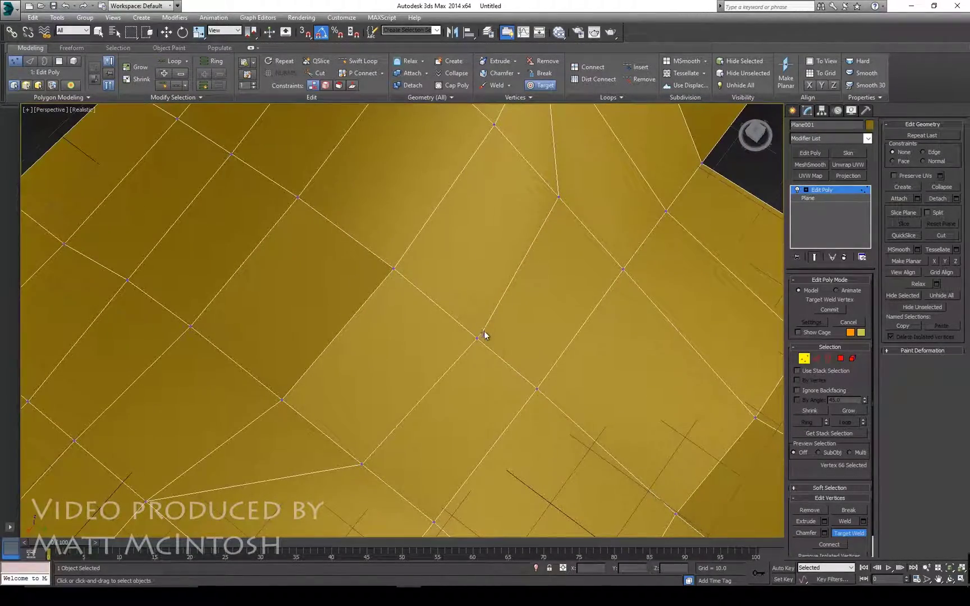
{"action": "left_click", "coordinate": [475, 338]}
{"action": "left_click", "coordinate": [481, 334]}
Step: At edge level, compare the full-width edge loop below the second cut with the edge loop just above that cut
{"action": "middle_click_drag", "start_coordinate": [476, 325], "coordinate": [260, 270], "text": "ctrl+alt"}
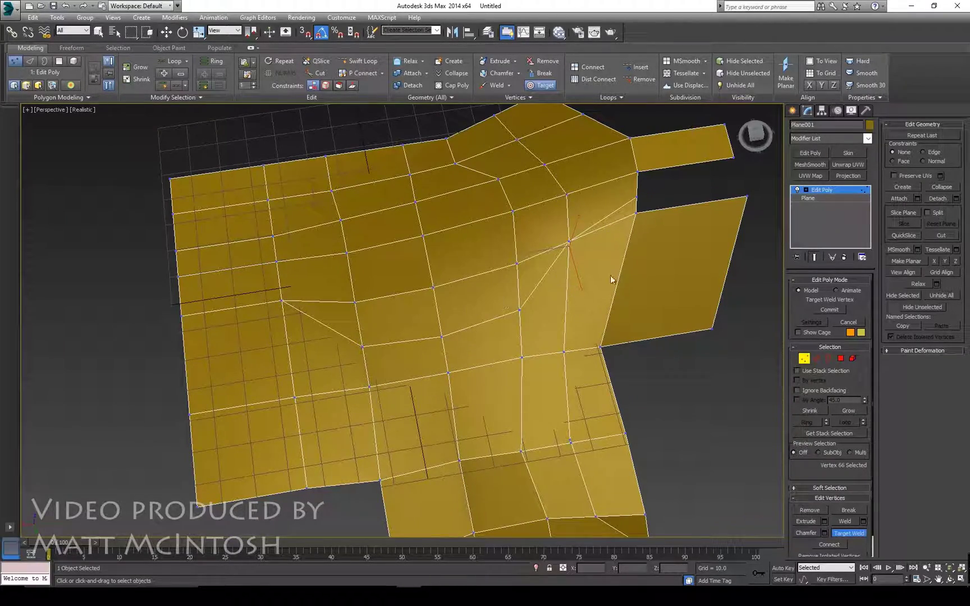
{"action": "middle_click_drag", "start_coordinate": [612, 278], "coordinate": [575, 257]}
{"action": "left_click", "coordinate": [816, 359]}
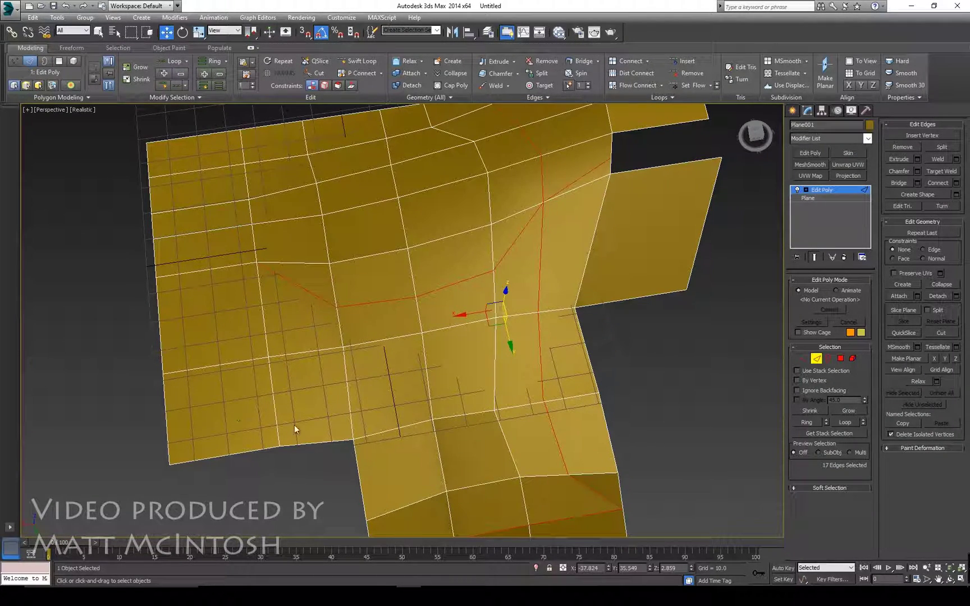
{"action": "double_click", "coordinate": [205, 368]}
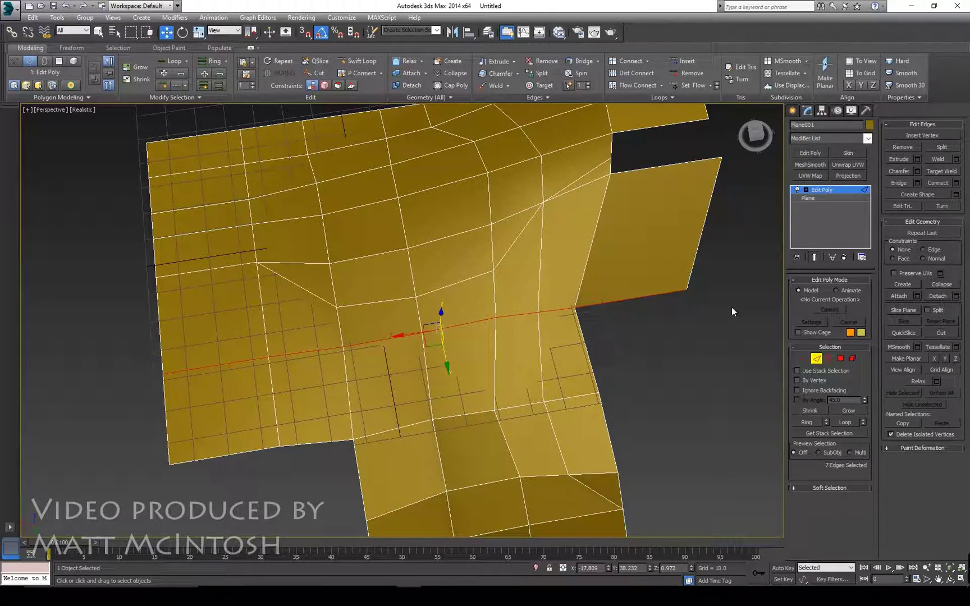
{"action": "middle_click_drag", "start_coordinate": [416, 331], "coordinate": [330, 303], "text": "alt"}
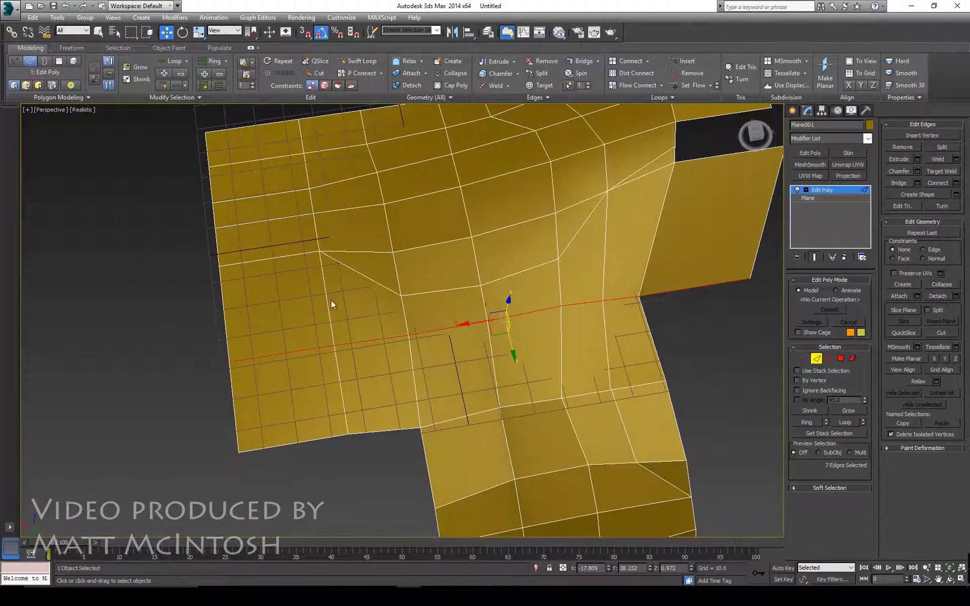
{"action": "double_click", "coordinate": [457, 241]}
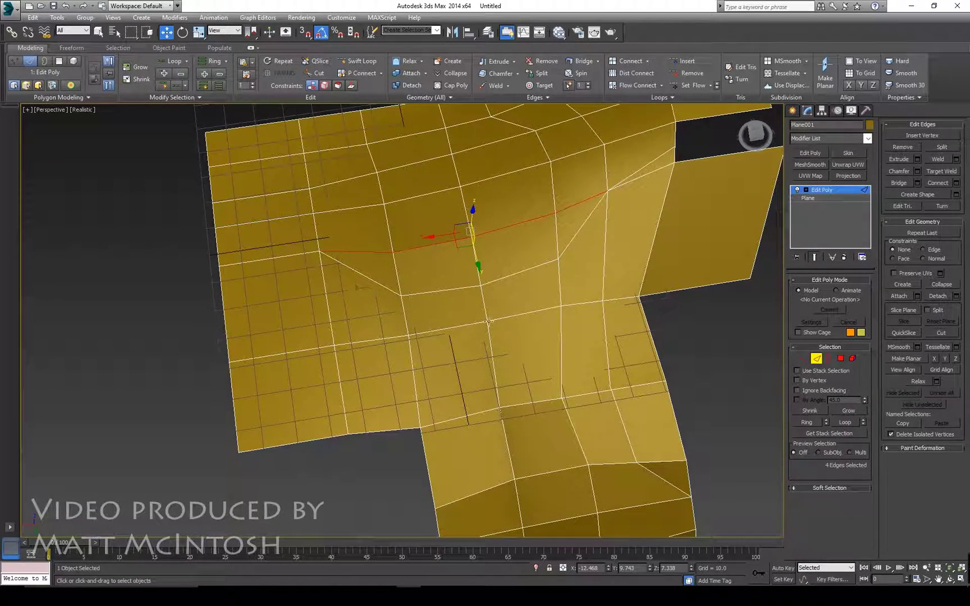
{"action": "middle_click_drag", "start_coordinate": [592, 229], "coordinate": [556, 255]}
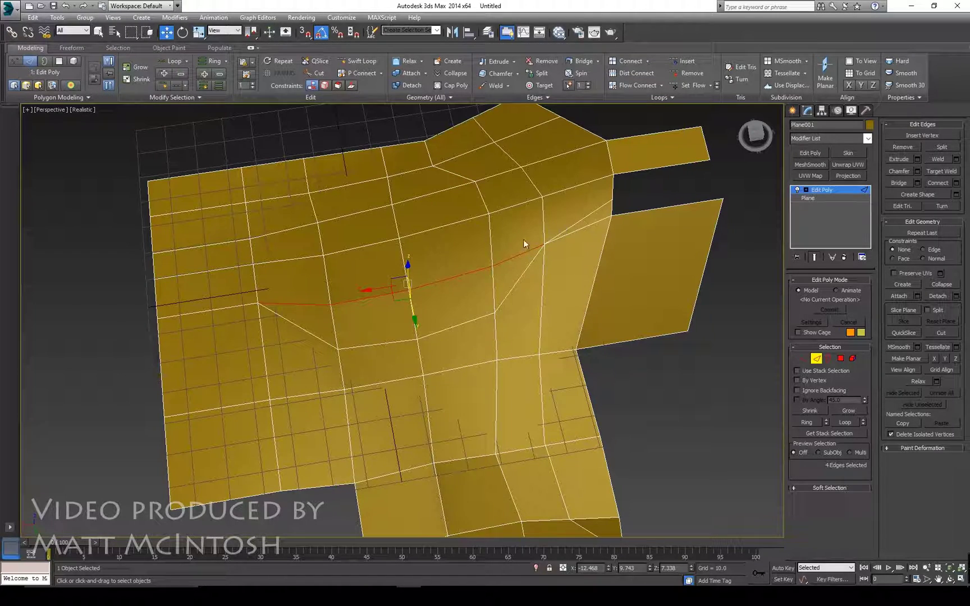
Step: Examine the full-width loop one row further up, and reselect the loop running between the second cut's junction vertices
{"action": "left_click", "coordinate": [483, 264]}
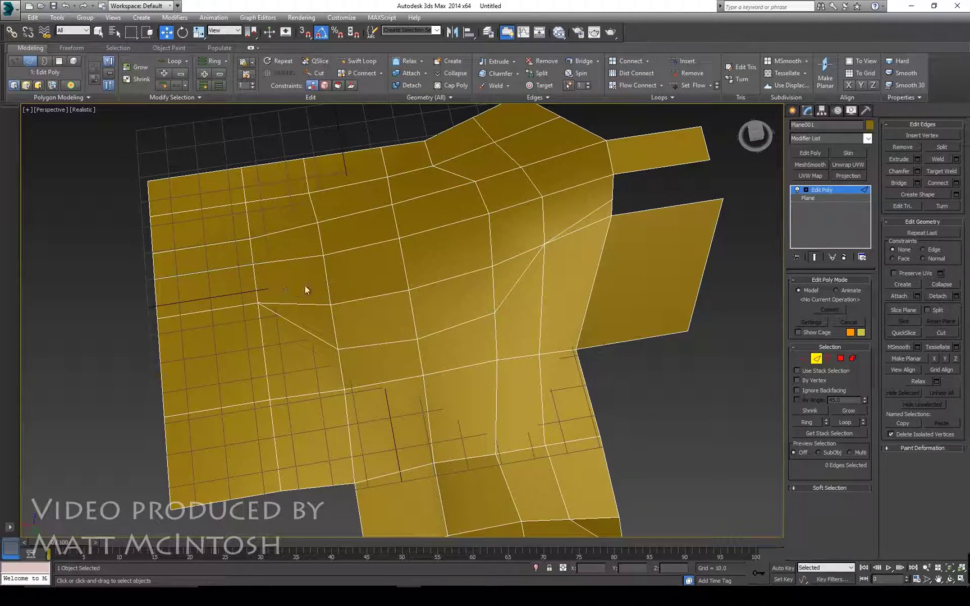
{"action": "double_click", "coordinate": [314, 256]}
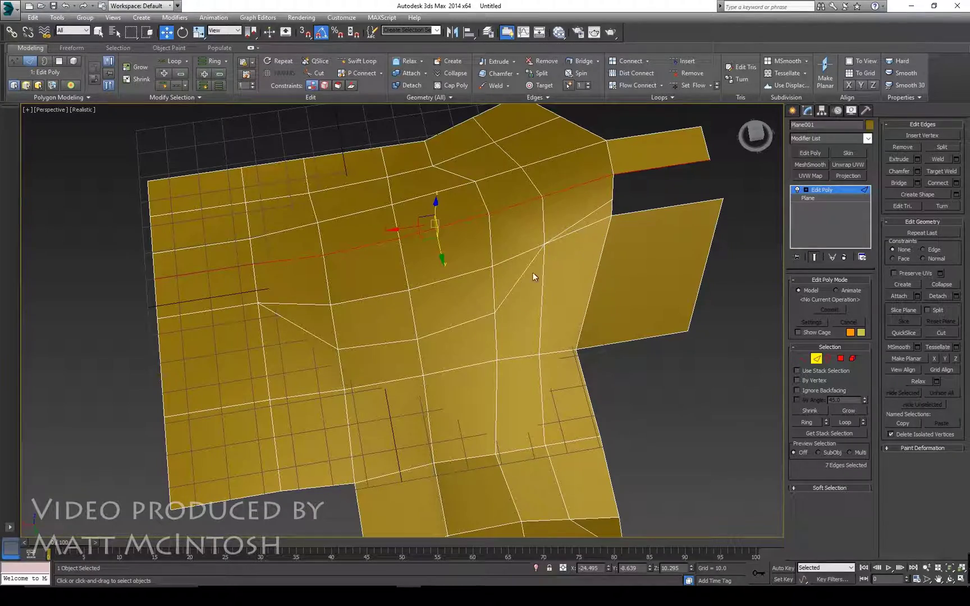
{"action": "left_click", "coordinate": [418, 287]}
{"action": "double_click", "coordinate": [478, 273]}
{"action": "middle_click_drag", "start_coordinate": [443, 312], "coordinate": [442, 247]}
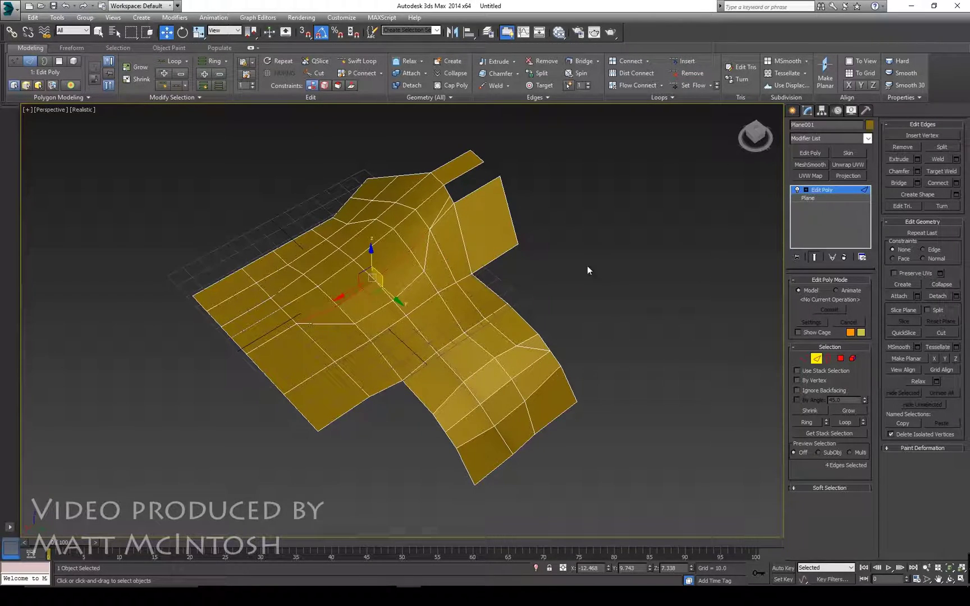
{"action": "mouse_move", "coordinate": [644, 317]}
{"action": "middle_mouse_down"}
{"action": "mouse_move", "coordinate": [678, 309]}
{"action": "mouse_move", "coordinate": [656, 326]}
{"action": "middle_mouse_up"}
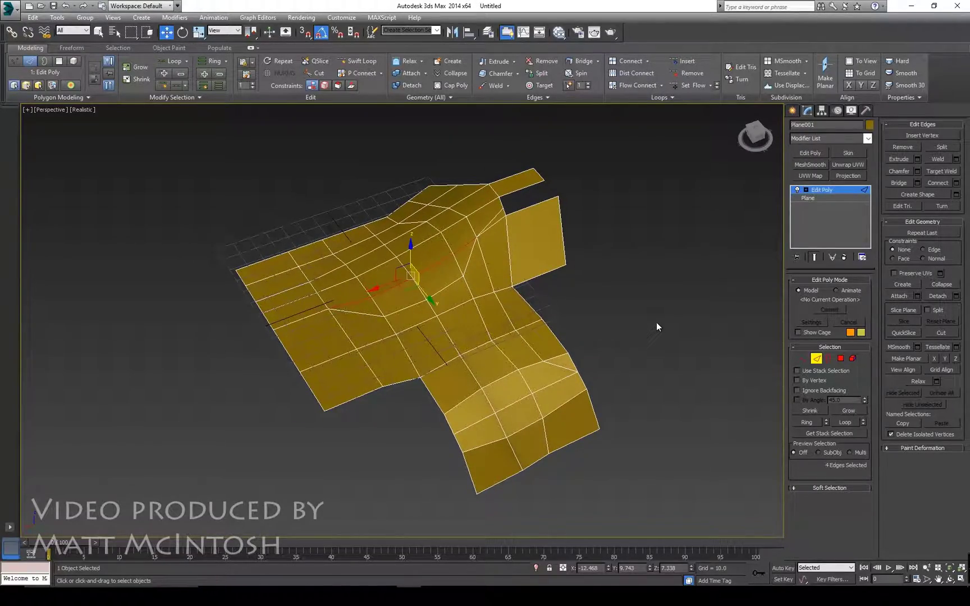